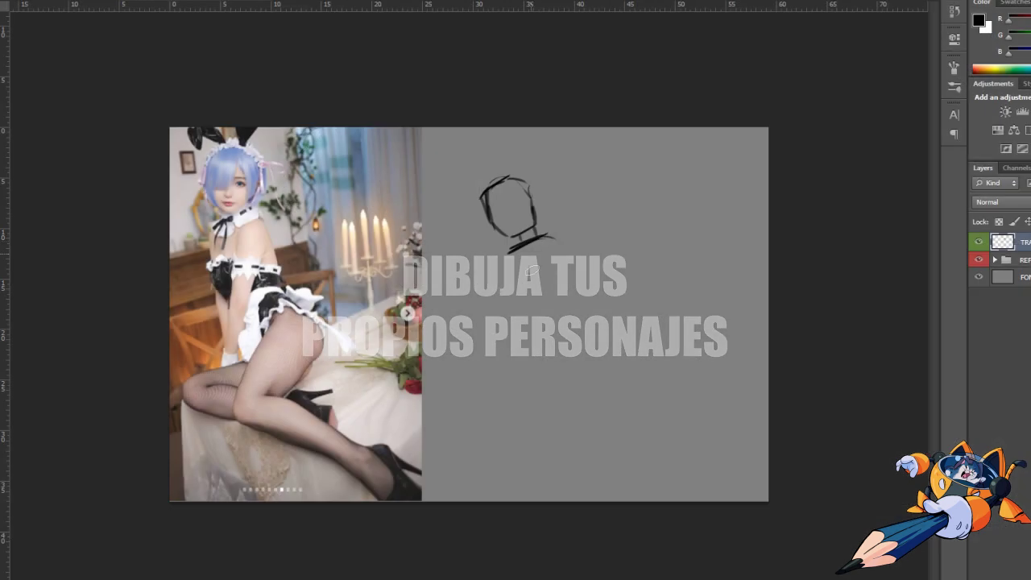
Step: Sketch gesture lines for the shoulders, torso, arm and legs, then reshape them with Free Transform
{"action": "left_click_drag", "start_coordinate": [549, 239], "coordinate": [504, 298]}
{"action": "mouse_move", "coordinate": [506, 258]}
{"action": "left_mouse_down"}
{"action": "mouse_move", "coordinate": [532, 330]}
{"action": "mouse_move", "coordinate": [622, 328]}
{"action": "left_mouse_up"}
{"action": "left_click_drag", "start_coordinate": [550, 243], "coordinate": [525, 380]}
{"action": "left_click_drag", "start_coordinate": [548, 310], "coordinate": [515, 398]}
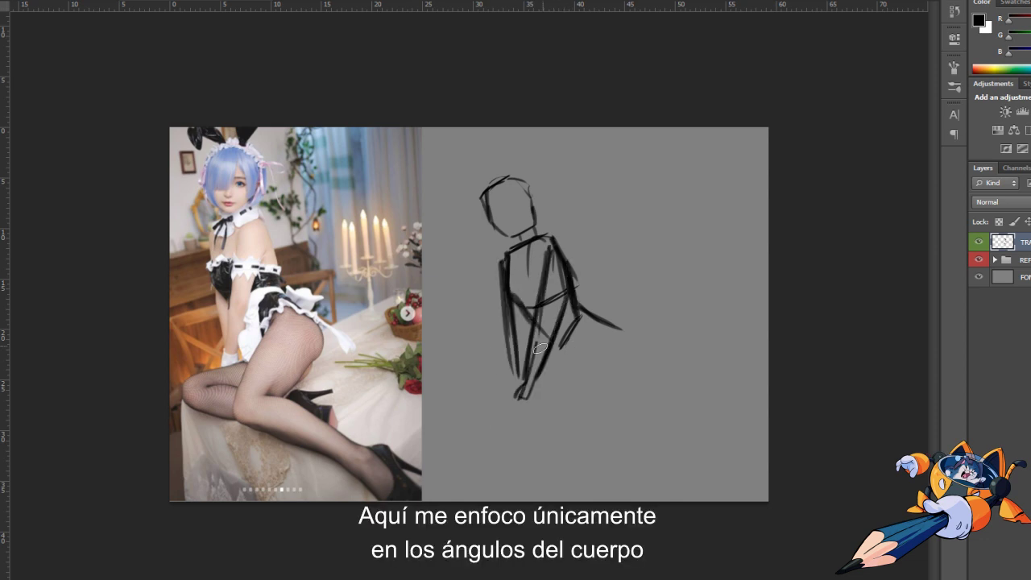
{"action": "left_click_drag", "start_coordinate": [583, 340], "coordinate": [564, 407]}
{"action": "key", "text": "ctrl+t"}
{"action": "left_click_drag", "start_coordinate": [655, 418], "coordinate": [636, 378]}
{"action": "key", "text": "Return"}
Step: Add hip, arm and hair gesture strokes, and extend the leg down to a foot
{"action": "mouse_move", "coordinate": [563, 278]}
{"action": "left_mouse_down"}
{"action": "mouse_move", "coordinate": [620, 330]}
{"action": "mouse_move", "coordinate": [545, 320]}
{"action": "left_mouse_up"}
{"action": "left_click_drag", "start_coordinate": [528, 213], "coordinate": [507, 244]}
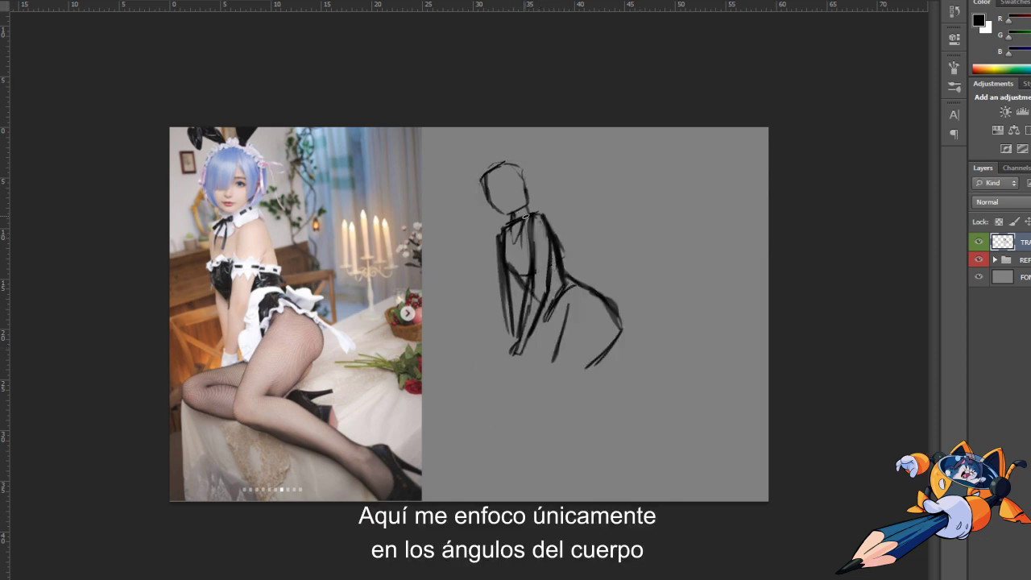
{"action": "left_click_drag", "start_coordinate": [493, 158], "coordinate": [479, 221]}
{"action": "left_click_drag", "start_coordinate": [491, 153], "coordinate": [537, 193]}
{"action": "left_click_drag", "start_coordinate": [568, 308], "coordinate": [541, 406]}
{"action": "left_click_drag", "start_coordinate": [621, 329], "coordinate": [564, 403]}
{"action": "left_click_drag", "start_coordinate": [588, 286], "coordinate": [463, 378]}
{"action": "left_click_drag", "start_coordinate": [564, 396], "coordinate": [690, 460]}
{"action": "left_click_drag", "start_coordinate": [541, 381], "coordinate": [505, 388]}
Step: Redraw the thigh, hip curve, torso and foot lines darker to firm up the gesture
{"action": "left_click_drag", "start_coordinate": [548, 338], "coordinate": [479, 412]}
{"action": "left_click_drag", "start_coordinate": [548, 410], "coordinate": [644, 450]}
{"action": "left_click_drag", "start_coordinate": [620, 306], "coordinate": [600, 372]}
{"action": "left_click_drag", "start_coordinate": [507, 229], "coordinate": [515, 350]}
{"action": "mouse_move", "coordinate": [564, 277]}
{"action": "left_mouse_down"}
{"action": "mouse_move", "coordinate": [620, 322]}
{"action": "mouse_move", "coordinate": [606, 384]}
{"action": "left_mouse_up"}
{"action": "mouse_move", "coordinate": [605, 347]}
{"action": "left_mouse_down"}
{"action": "mouse_move", "coordinate": [562, 336]}
{"action": "mouse_move", "coordinate": [475, 382]}
{"action": "left_mouse_up"}
{"action": "left_click_drag", "start_coordinate": [551, 375], "coordinate": [499, 398]}
{"action": "left_click_drag", "start_coordinate": [640, 430], "coordinate": [684, 487]}
{"action": "left_click_drag", "start_coordinate": [676, 427], "coordinate": [686, 488]}
{"action": "left_click_drag", "start_coordinate": [487, 265], "coordinate": [495, 149]}
Step: Flip the reference photo horizontally, add a new layer and start the head outline
{"action": "key", "text": "ctrl+alt+e"}
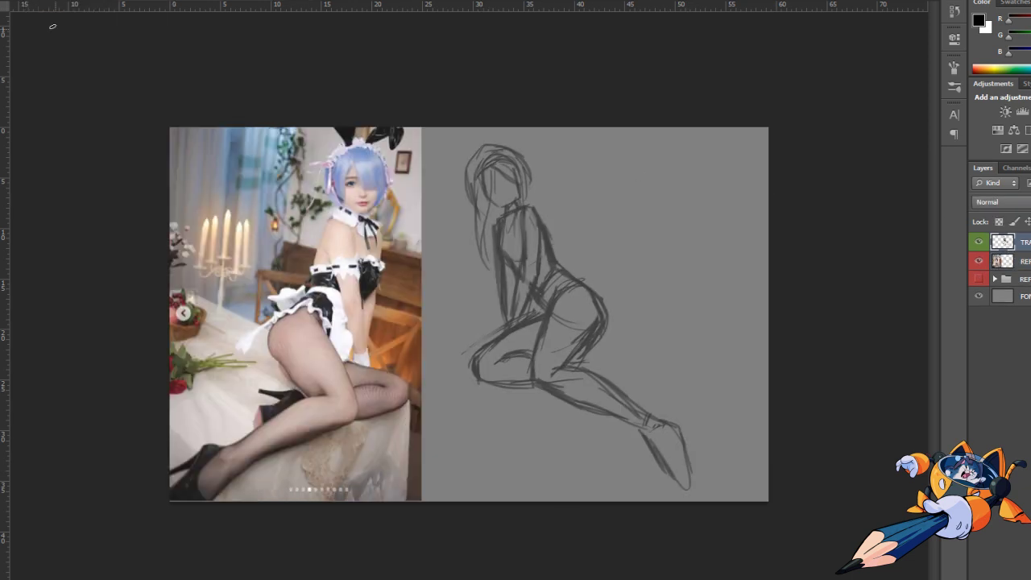
{"action": "key", "text": "ctrl+shift+alt+n"}
{"action": "scroll", "coordinate": [612, 282], "scroll_direction": "up", "scroll_amount": 2}
{"action": "left_click_drag", "start_coordinate": [743, 122], "coordinate": [722, 174]}
Step: Draw the head shape, surrounding hair strokes and the neck-to-shoulder line
{"action": "mouse_move", "coordinate": [692, 133]}
{"action": "left_mouse_down"}
{"action": "mouse_move", "coordinate": [724, 175]}
{"action": "mouse_move", "coordinate": [694, 165]}
{"action": "left_mouse_up"}
{"action": "left_click_drag", "start_coordinate": [761, 101], "coordinate": [753, 153]}
{"action": "left_click_drag", "start_coordinate": [725, 77], "coordinate": [761, 153]}
{"action": "left_click_drag", "start_coordinate": [673, 121], "coordinate": [732, 80]}
{"action": "left_click_drag", "start_coordinate": [685, 171], "coordinate": [647, 240]}
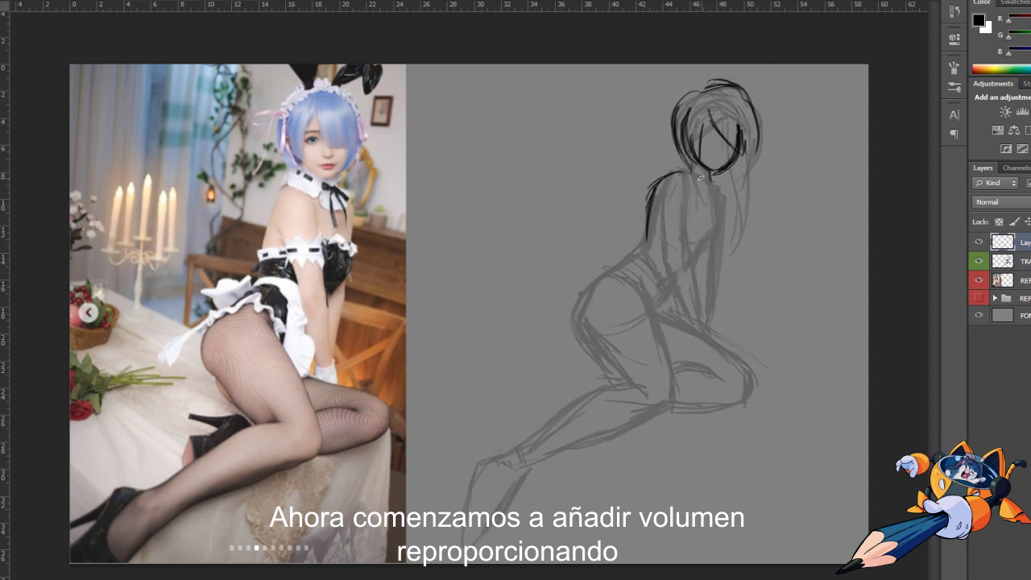
Step: Build volume on the torso, back, hip and thigh, adjusting proportions with Free Transform
{"action": "left_click_drag", "start_coordinate": [715, 182], "coordinate": [700, 283]}
{"action": "left_click_drag", "start_coordinate": [675, 175], "coordinate": [664, 281]}
{"action": "left_click_drag", "start_coordinate": [725, 193], "coordinate": [707, 337]}
{"action": "left_click_drag", "start_coordinate": [651, 208], "coordinate": [619, 265]}
{"action": "mouse_move", "coordinate": [555, 290]}
{"action": "left_mouse_down"}
{"action": "mouse_move", "coordinate": [632, 322]}
{"action": "mouse_move", "coordinate": [576, 377]}
{"action": "left_mouse_up"}
{"action": "left_click_drag", "start_coordinate": [729, 181], "coordinate": [712, 338]}
{"action": "mouse_move", "coordinate": [678, 286]}
{"action": "left_mouse_down"}
{"action": "mouse_move", "coordinate": [638, 325]}
{"action": "mouse_move", "coordinate": [662, 387]}
{"action": "left_mouse_up"}
{"action": "left_click_drag", "start_coordinate": [552, 316], "coordinate": [622, 264]}
{"action": "key", "text": "ctrl+t"}
{"action": "key", "text": "Return"}
{"action": "left_click_drag", "start_coordinate": [652, 339], "coordinate": [624, 442]}
Step: Draw the shin, knee, lower leg and foot of the kneeling figure
{"action": "left_click_drag", "start_coordinate": [619, 388], "coordinate": [471, 466]}
{"action": "left_click_drag", "start_coordinate": [650, 435], "coordinate": [503, 482]}
{"action": "left_click_drag", "start_coordinate": [636, 379], "coordinate": [674, 418]}
{"action": "left_click_drag", "start_coordinate": [644, 314], "coordinate": [749, 375]}
{"action": "left_click_drag", "start_coordinate": [667, 419], "coordinate": [531, 402]}
{"action": "left_click_drag", "start_coordinate": [712, 303], "coordinate": [681, 332]}
{"action": "left_click_drag", "start_coordinate": [486, 447], "coordinate": [467, 523]}
{"action": "left_click_drag", "start_coordinate": [476, 488], "coordinate": [437, 554]}
{"action": "key", "text": "ctrl+minus"}
{"action": "mouse_move", "coordinate": [684, 374]}
{"action": "left_mouse_down"}
{"action": "mouse_move", "coordinate": [621, 396]}
{"action": "mouse_move", "coordinate": [685, 380]}
{"action": "left_mouse_up"}
Step: Duplicate the layer, hide the grey gesture sketch, and redraw the arm, calf, bob hair and face
{"action": "key", "text": "ctrl+j"}
{"action": "left_click", "coordinate": [979, 261]}
{"action": "left_click_drag", "start_coordinate": [631, 280], "coordinate": [634, 330]}
{"action": "left_click_drag", "start_coordinate": [555, 363], "coordinate": [502, 410]}
{"action": "left_click_drag", "start_coordinate": [592, 382], "coordinate": [612, 370]}
{"action": "mouse_move", "coordinate": [623, 198]}
{"action": "left_mouse_down"}
{"action": "mouse_move", "coordinate": [632, 152]}
{"action": "mouse_move", "coordinate": [668, 201]}
{"action": "left_mouse_up"}
{"action": "left_click_drag", "start_coordinate": [612, 274], "coordinate": [628, 257]}
{"action": "left_click_drag", "start_coordinate": [656, 157], "coordinate": [668, 193]}
{"action": "mouse_move", "coordinate": [628, 145]}
{"action": "left_mouse_down"}
{"action": "mouse_move", "coordinate": [676, 206]}
{"action": "mouse_move", "coordinate": [616, 193]}
{"action": "mouse_move", "coordinate": [681, 213]}
{"action": "mouse_move", "coordinate": [623, 161]}
{"action": "left_mouse_up"}
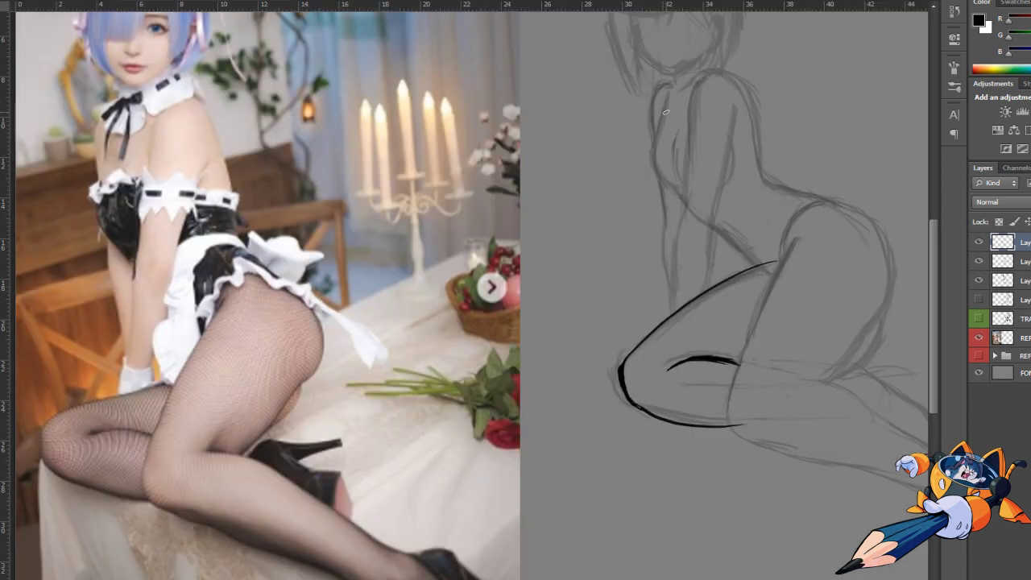
{"action": "left_click_drag", "start_coordinate": [798, 237], "coordinate": [730, 401]}
{"action": "left_click_drag", "start_coordinate": [727, 72], "coordinate": [760, 171]}
Step: Ink the back line down to the hip and the shoulder and arm outlines
{"action": "left_click_drag", "start_coordinate": [752, 126], "coordinate": [771, 187]}
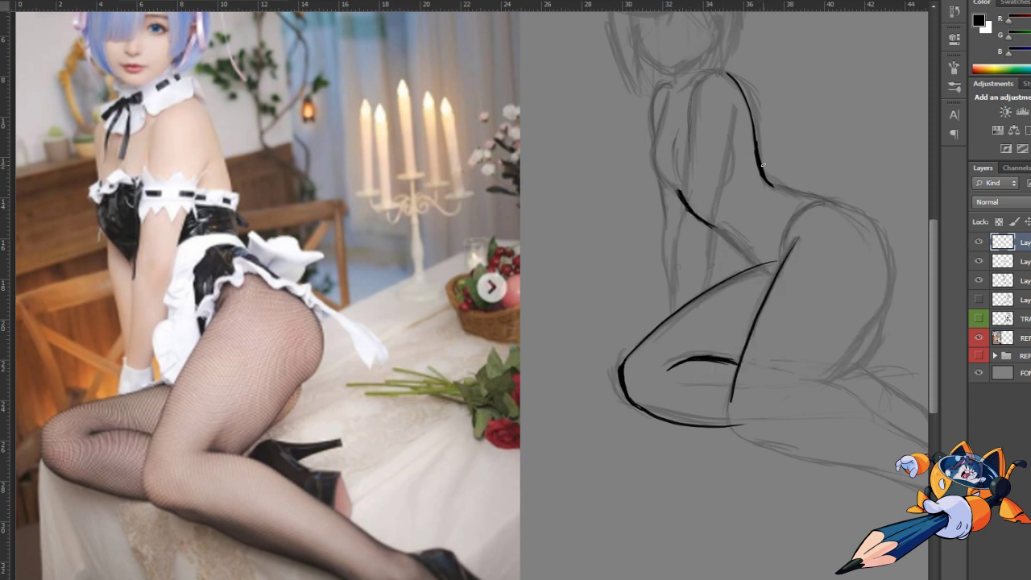
{"action": "left_click_drag", "start_coordinate": [643, 48], "coordinate": [575, 210]}
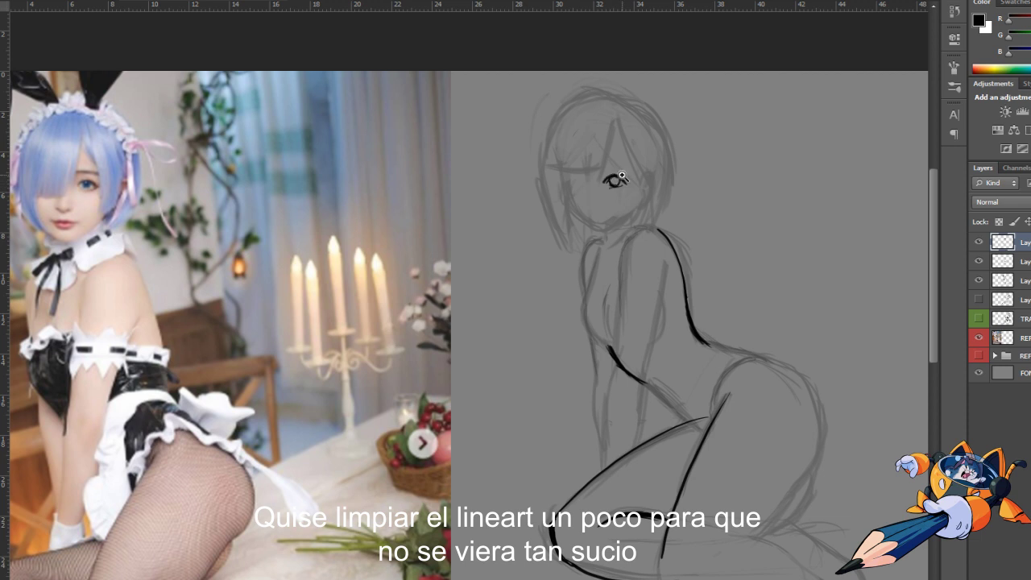
{"action": "key", "text": "ctrl+plus"}
{"action": "key", "text": "ctrl+z"}
{"action": "mouse_move", "coordinate": [557, 212]}
{"action": "left_mouse_down"}
{"action": "mouse_move", "coordinate": [527, 209]}
{"action": "mouse_move", "coordinate": [509, 272]}
{"action": "mouse_move", "coordinate": [509, 366]}
{"action": "mouse_move", "coordinate": [552, 280]}
{"action": "left_mouse_up"}
{"action": "key", "text": "ctrl+minus"}
Step: Ink the neck, shoulder line and chest curve, redoing strokes that came out too thick
{"action": "left_click_drag", "start_coordinate": [524, 235], "coordinate": [482, 279]}
{"action": "left_click_drag", "start_coordinate": [483, 272], "coordinate": [495, 341]}
{"action": "key", "text": "ctrl+plus"}
{"action": "left_click_drag", "start_coordinate": [474, 286], "coordinate": [489, 351]}
{"action": "key", "text": "ctrl+z"}
{"action": "mouse_move", "coordinate": [502, 280]}
{"action": "left_mouse_down"}
{"action": "mouse_move", "coordinate": [492, 345]}
{"action": "mouse_move", "coordinate": [507, 369]}
{"action": "mouse_move", "coordinate": [626, 467]}
{"action": "mouse_move", "coordinate": [705, 372]}
{"action": "left_mouse_up"}
{"action": "key", "text": "ctrl+z"}
Step: Ink the waist-to-thigh line and the right hip and thigh curve
{"action": "left_click_drag", "start_coordinate": [636, 464], "coordinate": [622, 453]}
{"action": "left_click_drag", "start_coordinate": [483, 255], "coordinate": [598, 217]}
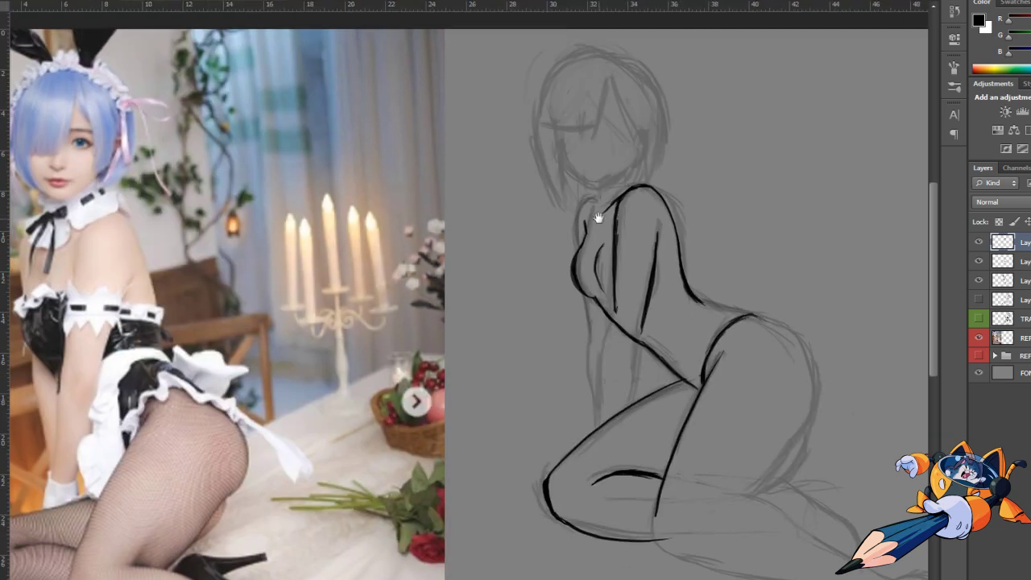
{"action": "left_click_drag", "start_coordinate": [787, 330], "coordinate": [755, 488]}
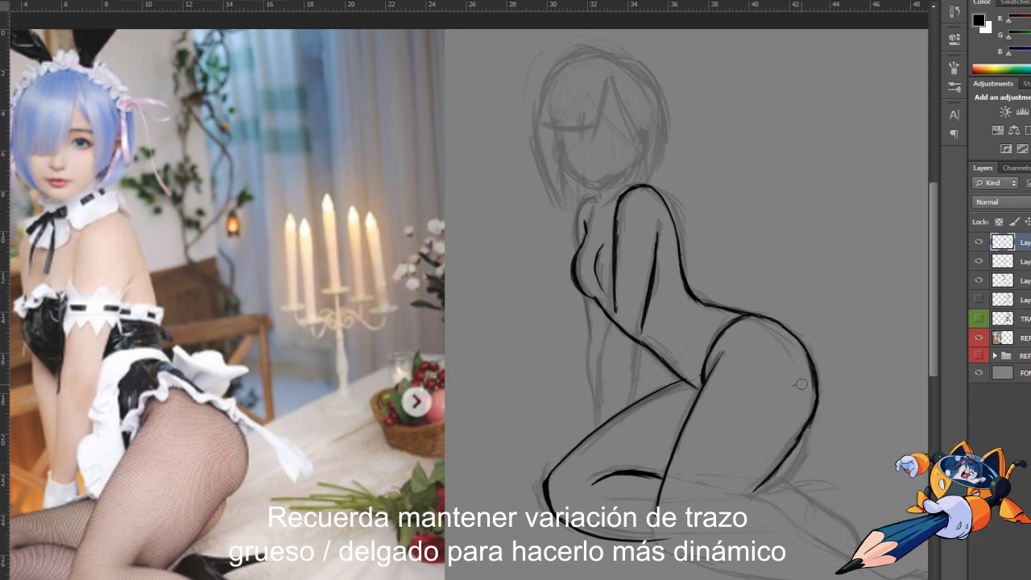
{"action": "key", "text": "ctrl+minus"}
{"action": "key", "text": "ctrl+minus"}
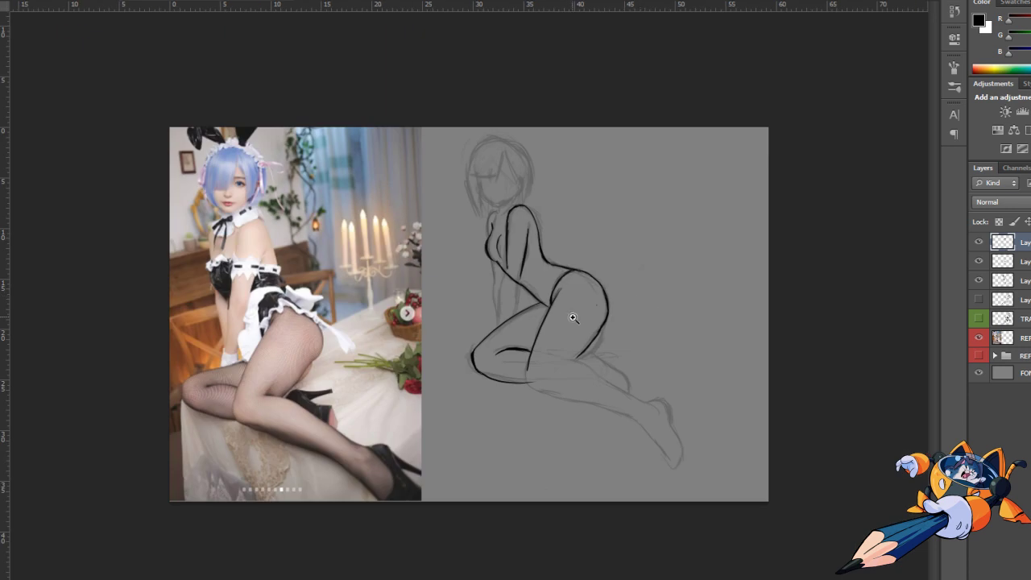
{"action": "left_click", "coordinate": [573, 318]}
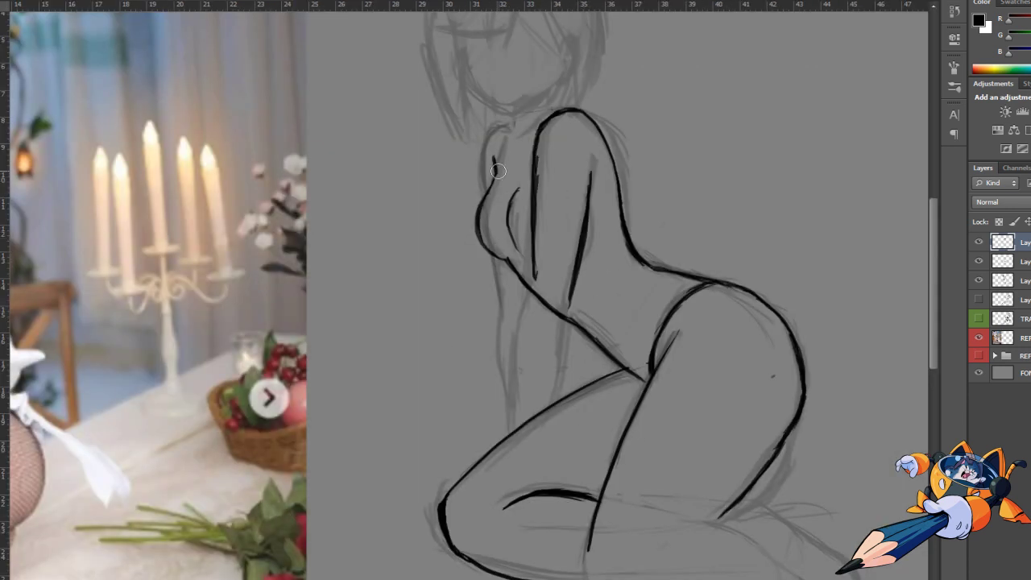
Step: Ink the neck and back outline, the arm, and the left torso contour
{"action": "left_click_drag", "start_coordinate": [500, 127], "coordinate": [484, 185]}
{"action": "left_click_drag", "start_coordinate": [588, 184], "coordinate": [573, 256]}
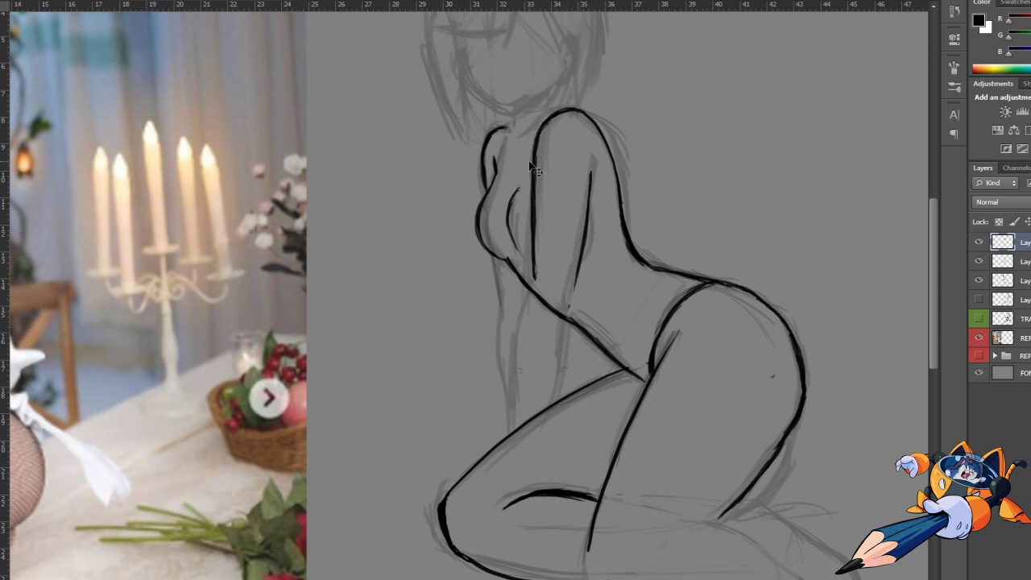
{"action": "mouse_move", "coordinate": [539, 285]}
{"action": "left_mouse_down"}
{"action": "mouse_move", "coordinate": [556, 217]}
{"action": "mouse_move", "coordinate": [576, 309]}
{"action": "mouse_move", "coordinate": [566, 332]}
{"action": "left_mouse_up"}
{"action": "left_click_drag", "start_coordinate": [550, 222], "coordinate": [535, 347]}
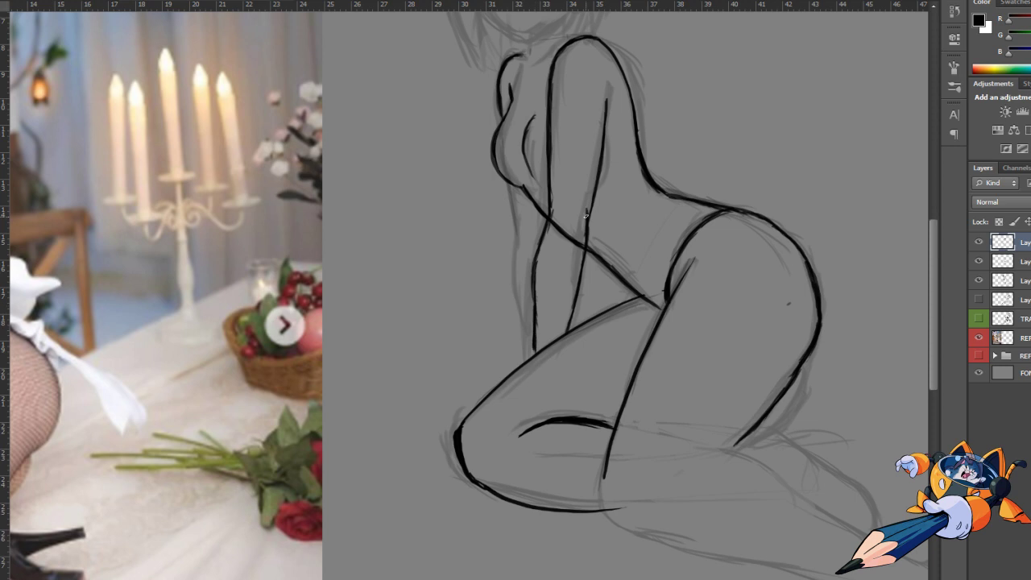
{"action": "scroll", "coordinate": [608, 117], "scroll_direction": "down", "scroll_amount": 1}
{"action": "scroll", "coordinate": [561, 229], "scroll_direction": "down", "scroll_amount": 3}
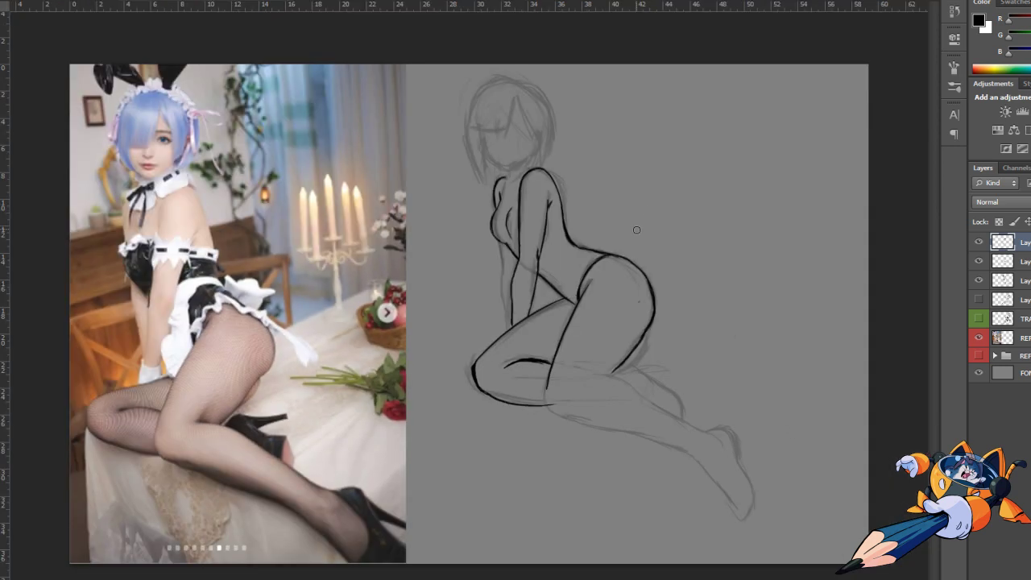
{"action": "scroll", "coordinate": [499, 241], "scroll_direction": "up", "scroll_amount": 3}
{"action": "scroll", "coordinate": [483, 241], "scroll_direction": "up", "scroll_amount": 1}
{"action": "mouse_move", "coordinate": [467, 171]}
{"action": "left_mouse_down"}
{"action": "mouse_move", "coordinate": [483, 214]}
{"action": "mouse_move", "coordinate": [487, 364]}
{"action": "left_mouse_up"}
{"action": "left_click_drag", "start_coordinate": [486, 323], "coordinate": [494, 403]}
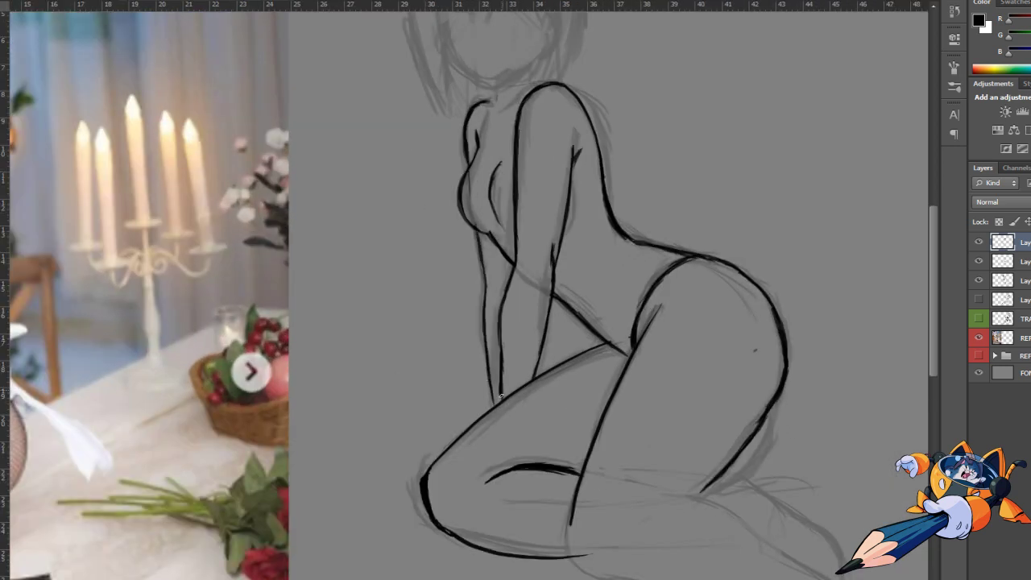
Step: Ink the back of the thigh and the lower leg line
{"action": "scroll", "coordinate": [495, 395], "scroll_direction": "down", "scroll_amount": 1}
{"action": "left_click_drag", "start_coordinate": [674, 455], "coordinate": [617, 389]}
{"action": "left_click_drag", "start_coordinate": [648, 331], "coordinate": [604, 389]}
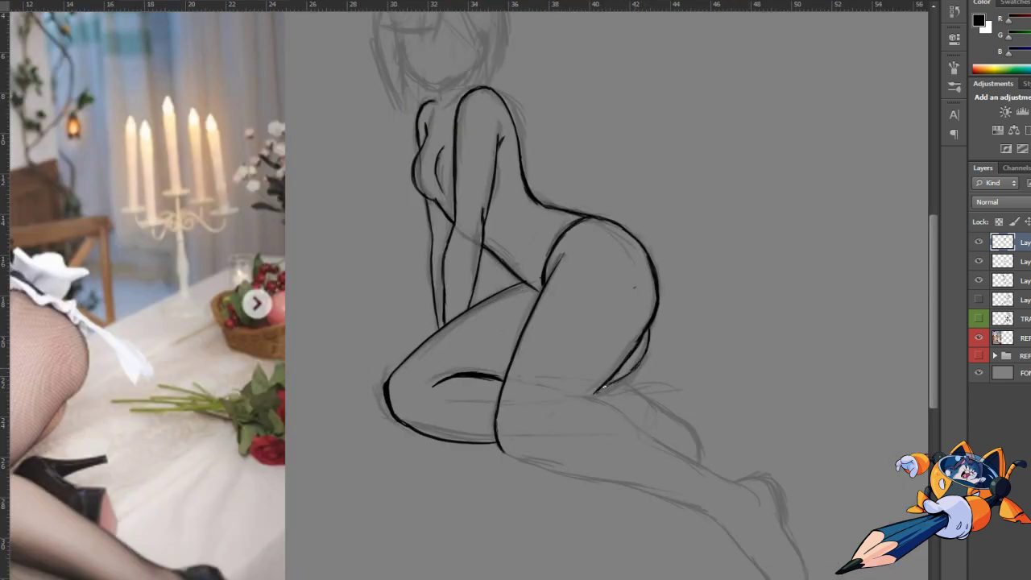
{"action": "scroll", "coordinate": [650, 336], "scroll_direction": "down", "scroll_amount": 1}
{"action": "scroll", "coordinate": [544, 396], "scroll_direction": "up", "scroll_amount": 1}
{"action": "scroll", "coordinate": [592, 379], "scroll_direction": "down", "scroll_amount": 1}
{"action": "right_click", "coordinate": [614, 383]}
{"action": "left_click_drag", "start_coordinate": [609, 378], "coordinate": [709, 435]}
{"action": "scroll", "coordinate": [560, 448], "scroll_direction": "up", "scroll_amount": 1}
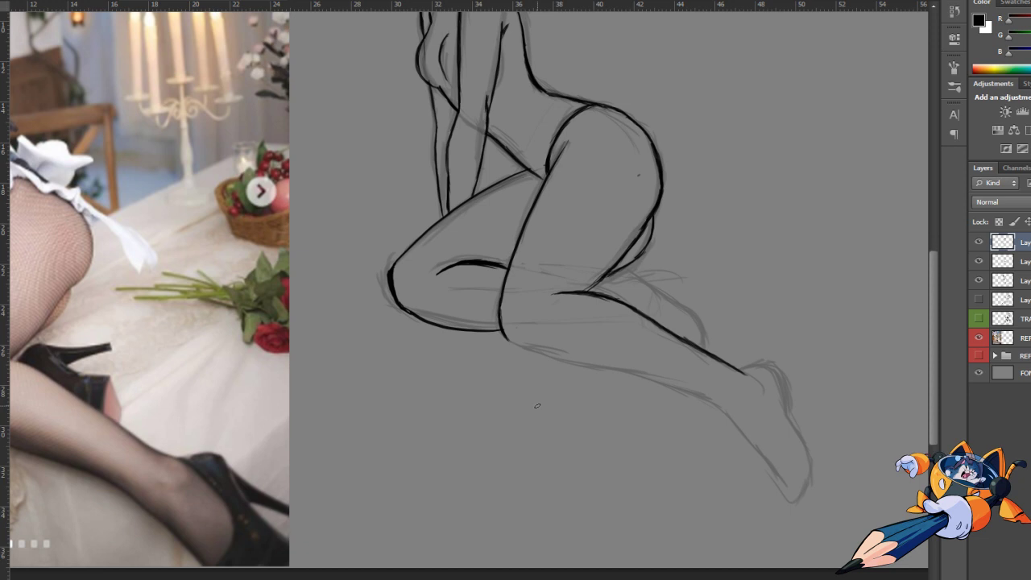
Step: Redraw a short lower-leg line, then reset the canvas rotation and zoom out
{"action": "left_click_drag", "start_coordinate": [501, 348], "coordinate": [623, 308]}
{"action": "mouse_move", "coordinate": [684, 317]}
{"action": "left_mouse_down"}
{"action": "mouse_move", "coordinate": [822, 352]}
{"action": "mouse_move", "coordinate": [675, 225]}
{"action": "left_mouse_up"}
{"action": "key", "text": "ctrl+z"}
{"action": "left_click_drag", "start_coordinate": [627, 230], "coordinate": [677, 219]}
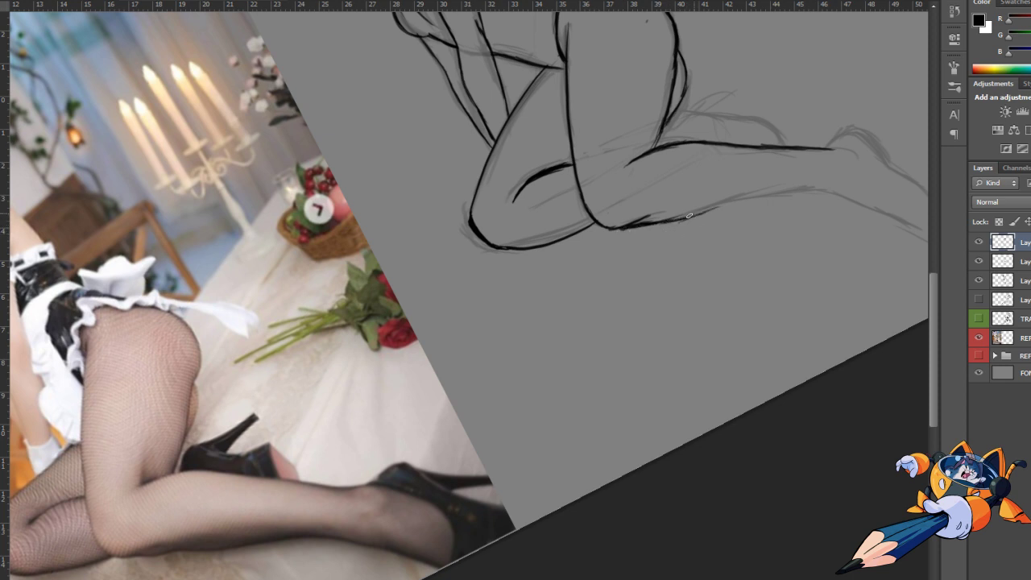
{"action": "key", "text": "r"}
{"action": "key", "text": "Escape"}
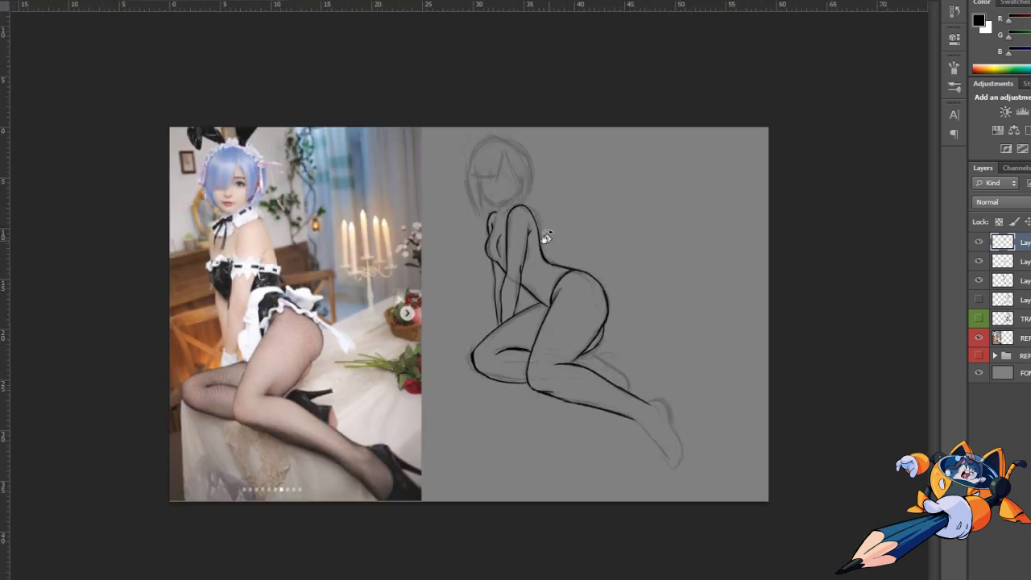
Step: Ink the left side of the face, the top hair contour, the left bang and a centre strand
{"action": "key", "text": "ctrl+plus"}
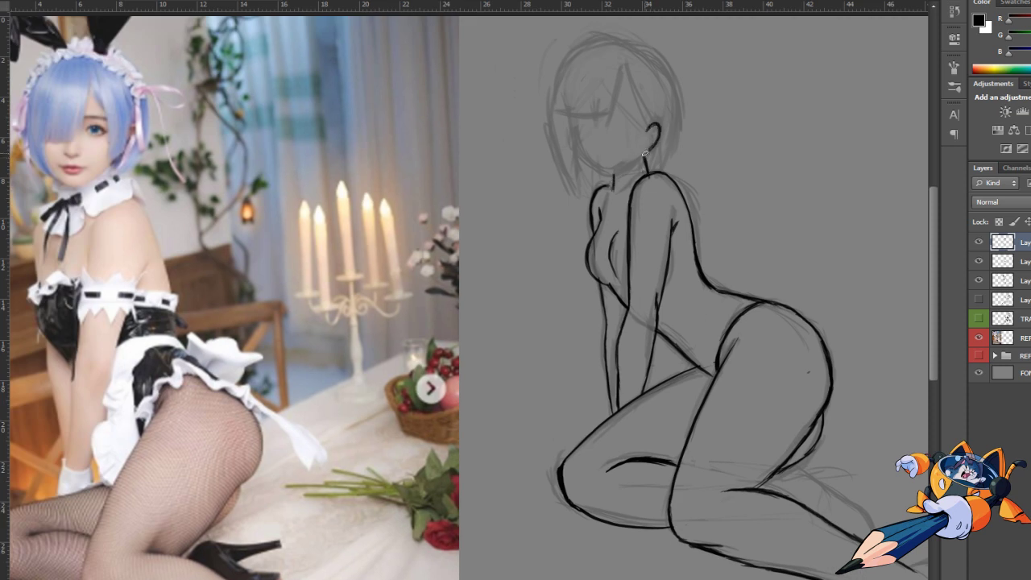
{"action": "mouse_move", "coordinate": [578, 100]}
{"action": "left_mouse_down"}
{"action": "mouse_move", "coordinate": [593, 177]}
{"action": "mouse_move", "coordinate": [620, 38]}
{"action": "mouse_move", "coordinate": [637, 113]}
{"action": "left_mouse_up"}
{"action": "left_click_drag", "start_coordinate": [613, 71], "coordinate": [620, 111]}
{"action": "key", "text": "ctrl+z"}
{"action": "key", "text": "ctrl+z"}
{"action": "left_click_drag", "start_coordinate": [626, 53], "coordinate": [615, 119]}
{"action": "mouse_move", "coordinate": [570, 53]}
{"action": "left_mouse_down"}
{"action": "mouse_move", "coordinate": [562, 119]}
{"action": "mouse_move", "coordinate": [615, 121]}
{"action": "mouse_move", "coordinate": [581, 145]}
{"action": "left_mouse_up"}
{"action": "mouse_move", "coordinate": [626, 89]}
{"action": "left_mouse_down"}
{"action": "mouse_move", "coordinate": [647, 124]}
{"action": "mouse_move", "coordinate": [651, 171]}
{"action": "left_mouse_up"}
Step: Ink the right and left outer bob contours down to the jaw, plus an inner bang line
{"action": "left_click_drag", "start_coordinate": [678, 104], "coordinate": [654, 166]}
{"action": "left_click_drag", "start_coordinate": [622, 38], "coordinate": [680, 121]}
{"action": "left_click_drag", "start_coordinate": [678, 126], "coordinate": [655, 170]}
{"action": "left_click_drag", "start_coordinate": [574, 120], "coordinate": [593, 185]}
{"action": "left_click_drag", "start_coordinate": [556, 80], "coordinate": [565, 188]}
{"action": "left_click_drag", "start_coordinate": [678, 129], "coordinate": [665, 169]}
{"action": "mouse_move", "coordinate": [614, 45]}
{"action": "left_mouse_down"}
{"action": "mouse_move", "coordinate": [576, 124]}
{"action": "mouse_move", "coordinate": [564, 84]}
{"action": "left_mouse_up"}
Step: Ink the foot outline, toes and heel, then hide the second sketch layer
{"action": "key", "text": "ctrl+minus"}
{"action": "key", "text": "ctrl+minus"}
{"action": "key", "text": "ctrl+plus"}
{"action": "left_click_drag", "start_coordinate": [689, 456], "coordinate": [711, 481]}
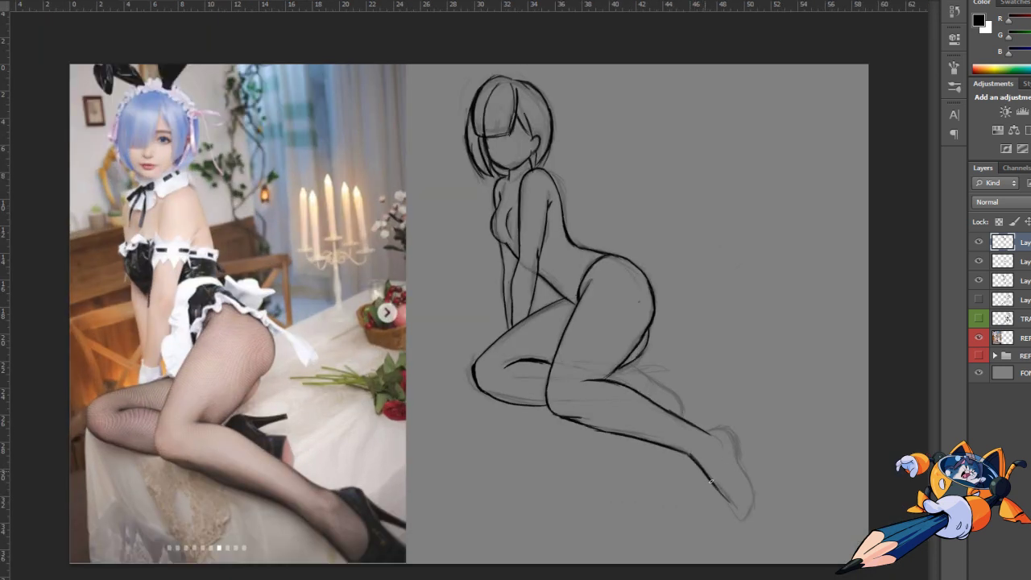
{"action": "mouse_move", "coordinate": [697, 425]}
{"action": "left_mouse_down"}
{"action": "mouse_move", "coordinate": [750, 481]}
{"action": "mouse_move", "coordinate": [735, 523]}
{"action": "left_mouse_up"}
{"action": "left_click_drag", "start_coordinate": [763, 483], "coordinate": [736, 525]}
{"action": "left_click_drag", "start_coordinate": [710, 427], "coordinate": [748, 509]}
{"action": "mouse_move", "coordinate": [725, 451]}
{"action": "left_mouse_down"}
{"action": "mouse_move", "coordinate": [605, 355]}
{"action": "mouse_move", "coordinate": [639, 370]}
{"action": "left_mouse_up"}
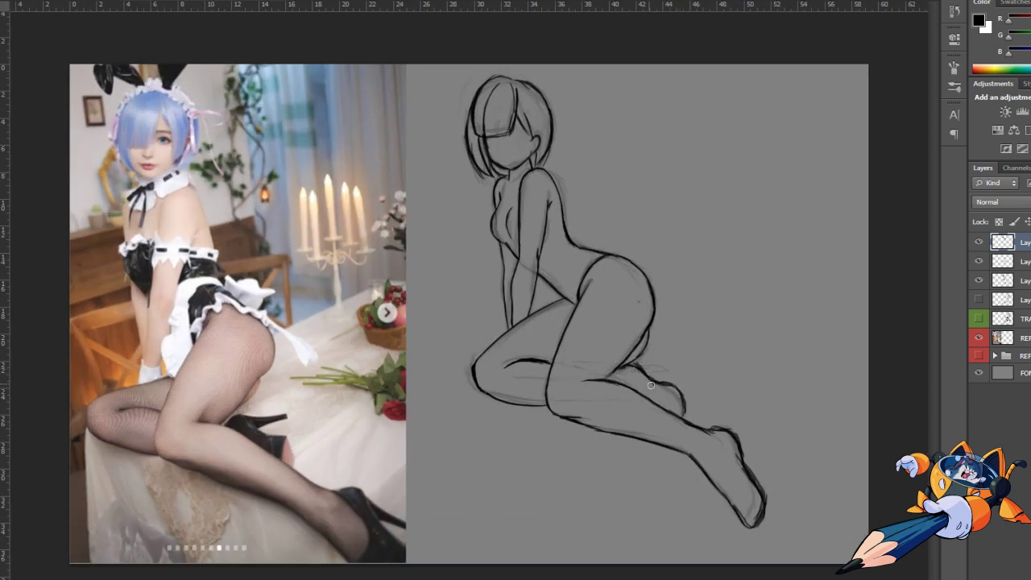
{"action": "left_click", "coordinate": [978, 261]}
{"action": "key", "text": "ctrl+minus"}
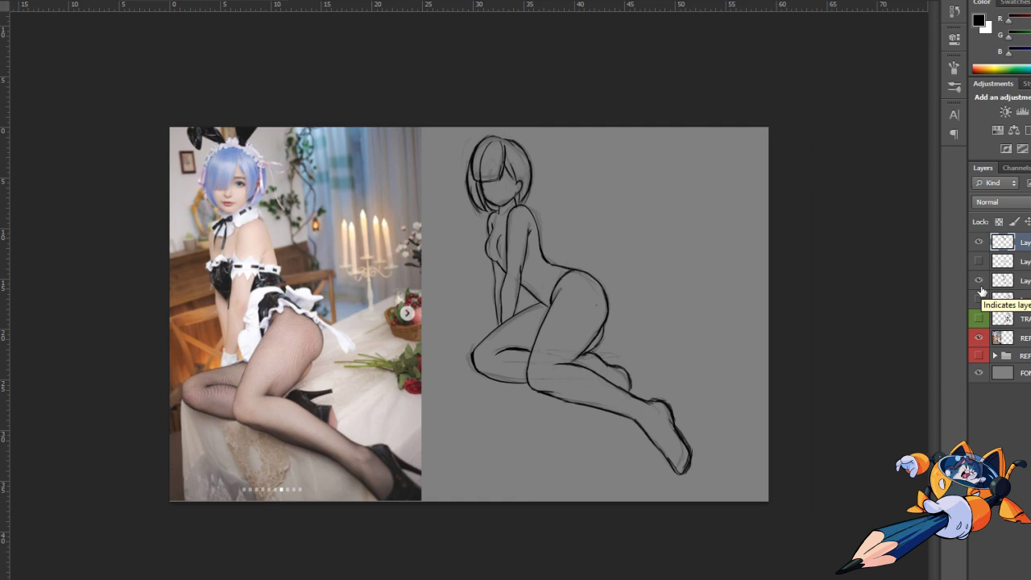
Step: On a new layer, ink the ear and jaw lines beside the face
{"action": "scroll", "coordinate": [435, 177], "scroll_direction": "up", "scroll_amount": 5}
{"action": "key", "text": "ctrl+shift+alt+n"}
{"action": "mouse_move", "coordinate": [425, 154]}
{"action": "left_mouse_down"}
{"action": "mouse_move", "coordinate": [434, 201]}
{"action": "mouse_move", "coordinate": [569, 197]}
{"action": "left_mouse_up"}
{"action": "left_click_drag", "start_coordinate": [584, 149], "coordinate": [574, 197]}
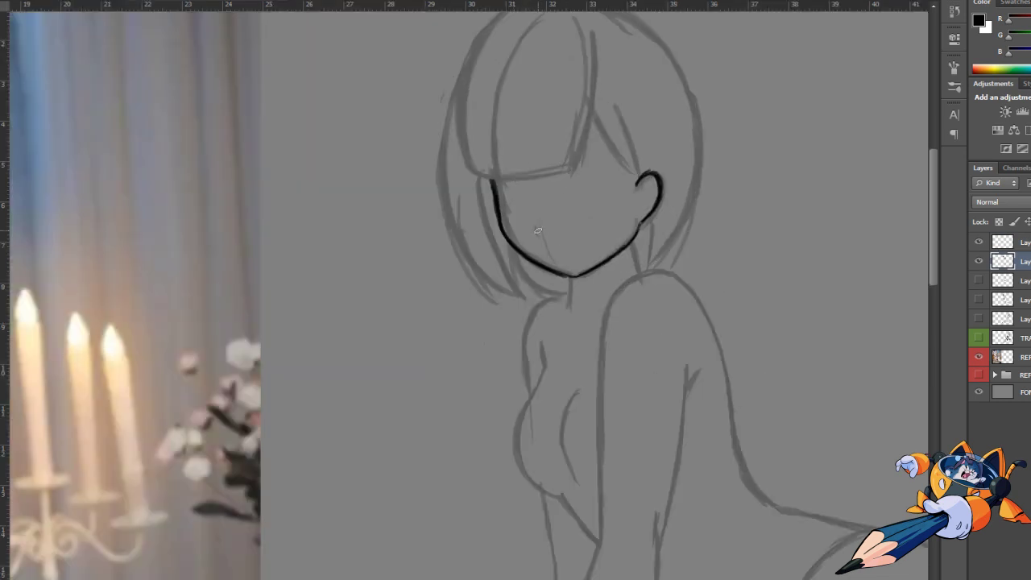
{"action": "key", "text": "alt+bracketright"}
{"action": "left_click_drag", "start_coordinate": [536, 227], "coordinate": [538, 235]}
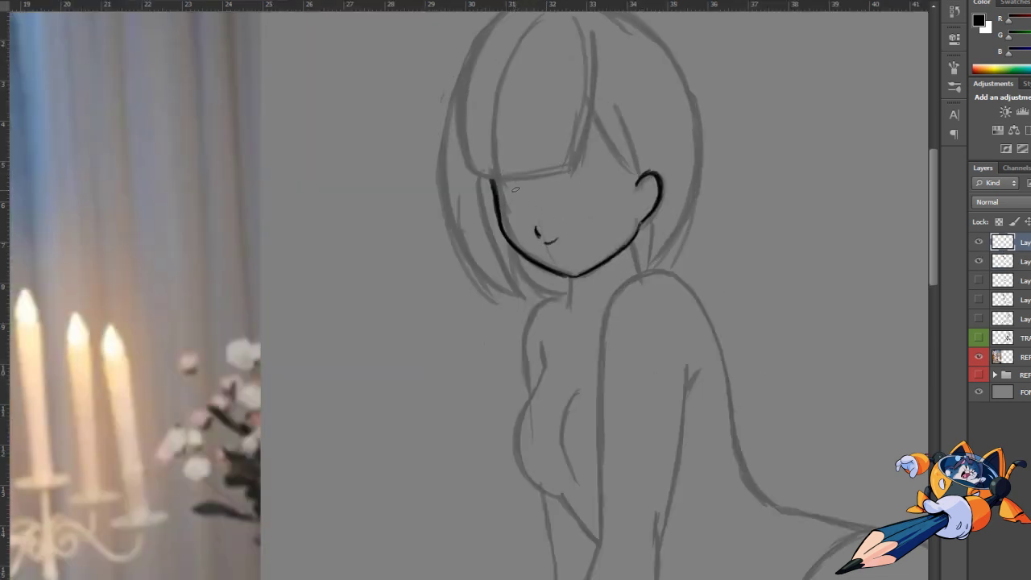
Step: Draw the closed eye with its upper eyelid arc and eyelashes
{"action": "scroll", "coordinate": [515, 189], "scroll_direction": "down", "scroll_amount": 2}
{"action": "scroll", "coordinate": [563, 193], "scroll_direction": "down", "scroll_amount": 2}
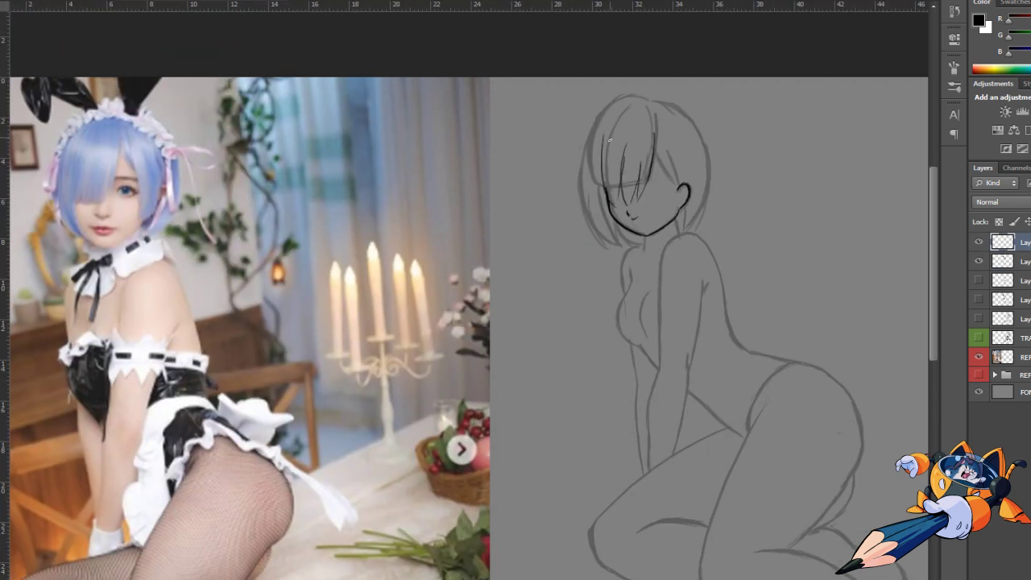
{"action": "scroll", "coordinate": [644, 175], "scroll_direction": "up", "scroll_amount": 1}
{"action": "scroll", "coordinate": [693, 229], "scroll_direction": "up", "scroll_amount": 3}
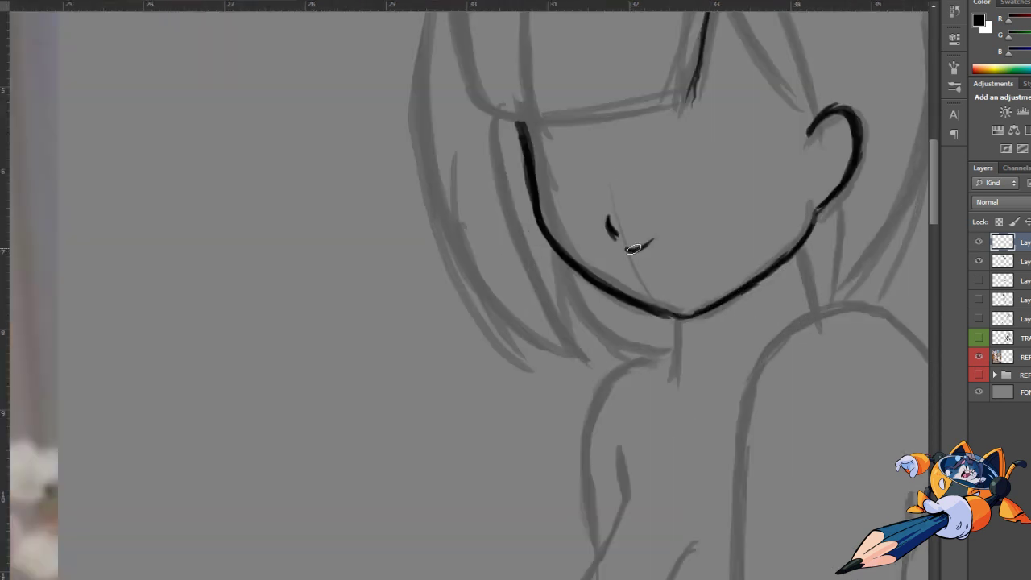
{"action": "left_click_drag", "start_coordinate": [555, 202], "coordinate": [581, 206]}
{"action": "mouse_move", "coordinate": [551, 172]}
{"action": "left_mouse_down"}
{"action": "mouse_move", "coordinate": [592, 155]}
{"action": "mouse_move", "coordinate": [595, 139]}
{"action": "left_mouse_up"}
{"action": "mouse_move", "coordinate": [555, 193]}
{"action": "left_mouse_down"}
{"action": "mouse_move", "coordinate": [592, 203]}
{"action": "mouse_move", "coordinate": [636, 149]}
{"action": "left_mouse_up"}
Step: Add the remaining face strokes, including the smiling mouth
{"action": "scroll", "coordinate": [657, 146], "scroll_direction": "down", "scroll_amount": 1}
{"action": "left_click_drag", "start_coordinate": [620, 184], "coordinate": [708, 166]}
{"action": "left_click_drag", "start_coordinate": [624, 153], "coordinate": [689, 129]}
{"action": "scroll", "coordinate": [657, 146], "scroll_direction": "down", "scroll_amount": 2}
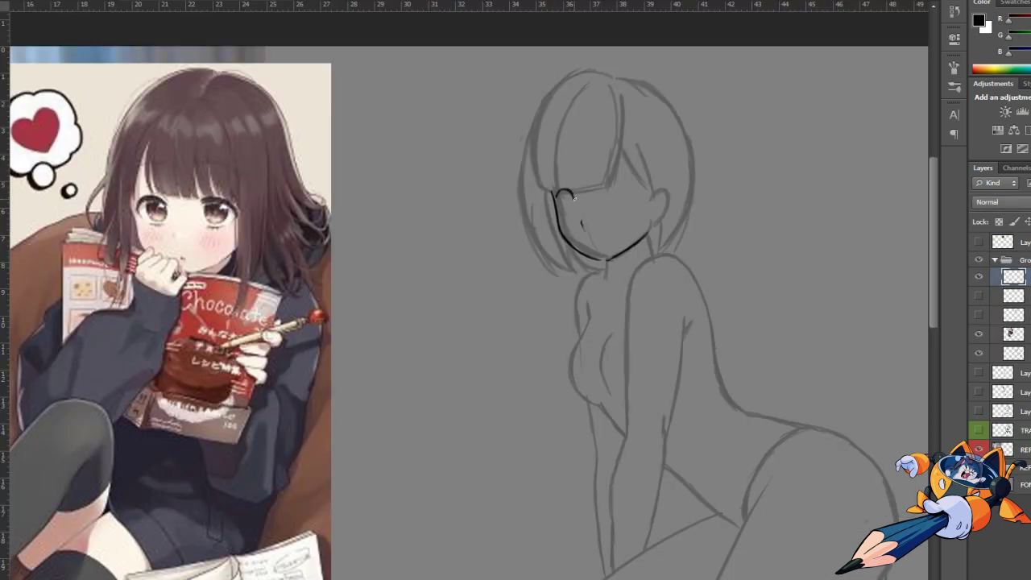
{"action": "scroll", "coordinate": [564, 196], "scroll_direction": "up", "scroll_amount": 2}
{"action": "right_click", "coordinate": [683, 180]}
{"action": "key", "text": "Escape"}
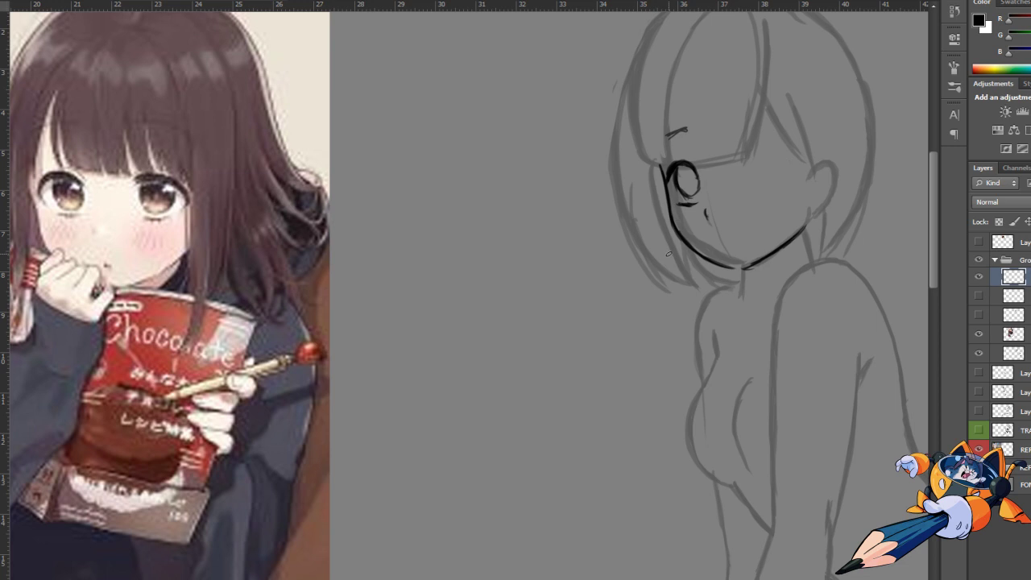
{"action": "mouse_move", "coordinate": [695, 250]}
{"action": "left_mouse_down"}
{"action": "mouse_move", "coordinate": [730, 264]}
{"action": "mouse_move", "coordinate": [794, 235]}
{"action": "left_mouse_up"}
{"action": "key", "text": "ctrl+z"}
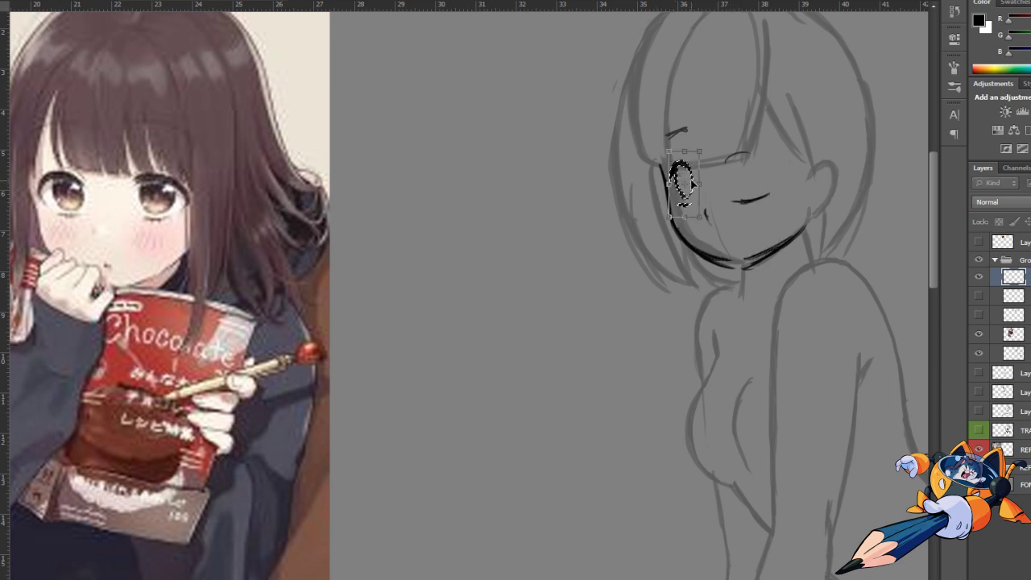
{"action": "left_click_drag", "start_coordinate": [724, 170], "coordinate": [771, 164]}
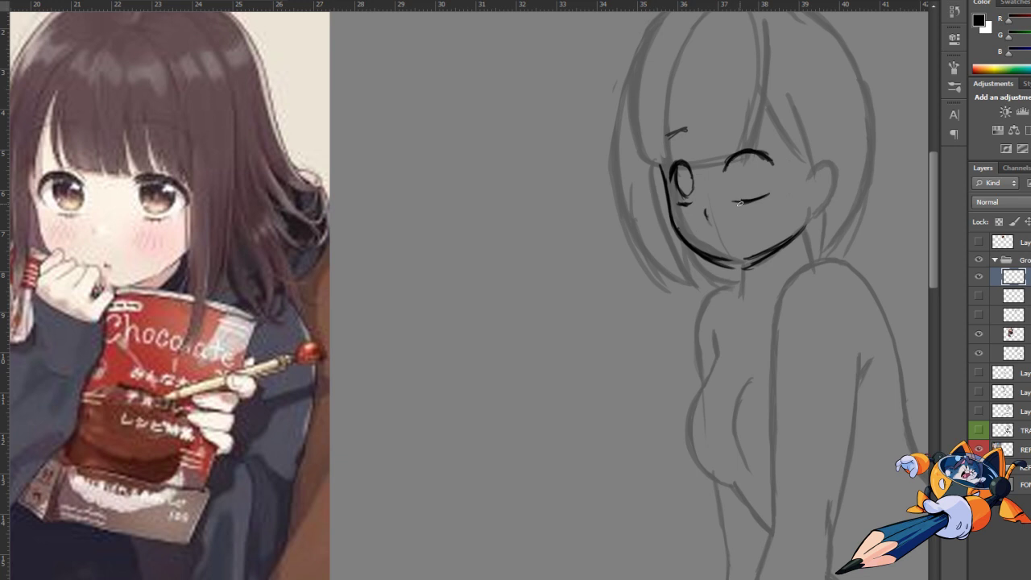
{"action": "key", "text": "ctrl+z"}
{"action": "key", "text": "ctrl+alt+z"}
{"action": "key", "text": "ctrl+alt+z"}
{"action": "key", "text": "ctrl+alt+z"}
{"action": "key", "text": "ctrl+alt+z"}
{"action": "key", "text": "ctrl+alt+z"}
{"action": "mouse_move", "coordinate": [729, 176]}
{"action": "left_mouse_down"}
{"action": "mouse_move", "coordinate": [767, 172]}
{"action": "mouse_move", "coordinate": [800, 233]}
{"action": "left_mouse_up"}
{"action": "scroll", "coordinate": [719, 230], "scroll_direction": "down", "scroll_amount": 1}
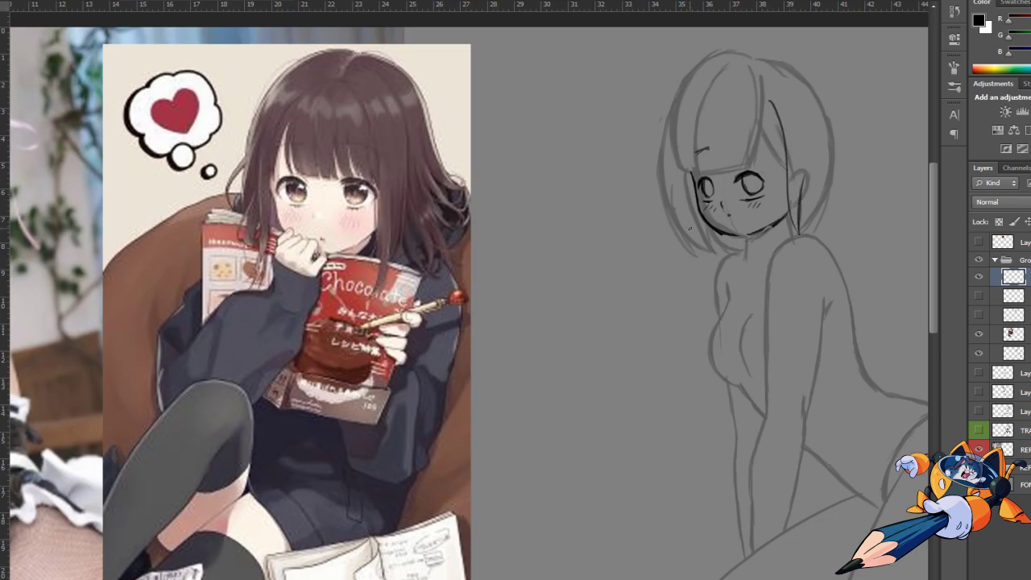
Step: Ink the left bob hair outline down to the lower hair and jaw
{"action": "left_click_drag", "start_coordinate": [690, 178], "coordinate": [705, 249]}
{"action": "mouse_move", "coordinate": [675, 113]}
{"action": "left_mouse_down"}
{"action": "mouse_move", "coordinate": [663, 219]}
{"action": "mouse_move", "coordinate": [658, 210]}
{"action": "left_mouse_up"}
{"action": "left_click_drag", "start_coordinate": [678, 161], "coordinate": [655, 223]}
{"action": "scroll", "coordinate": [662, 193], "scroll_direction": "up", "scroll_amount": 1}
{"action": "left_click_drag", "start_coordinate": [664, 109], "coordinate": [648, 211]}
{"action": "mouse_move", "coordinate": [694, 46]}
{"action": "left_mouse_down"}
{"action": "mouse_move", "coordinate": [649, 172]}
{"action": "mouse_move", "coordinate": [702, 258]}
{"action": "left_mouse_up"}
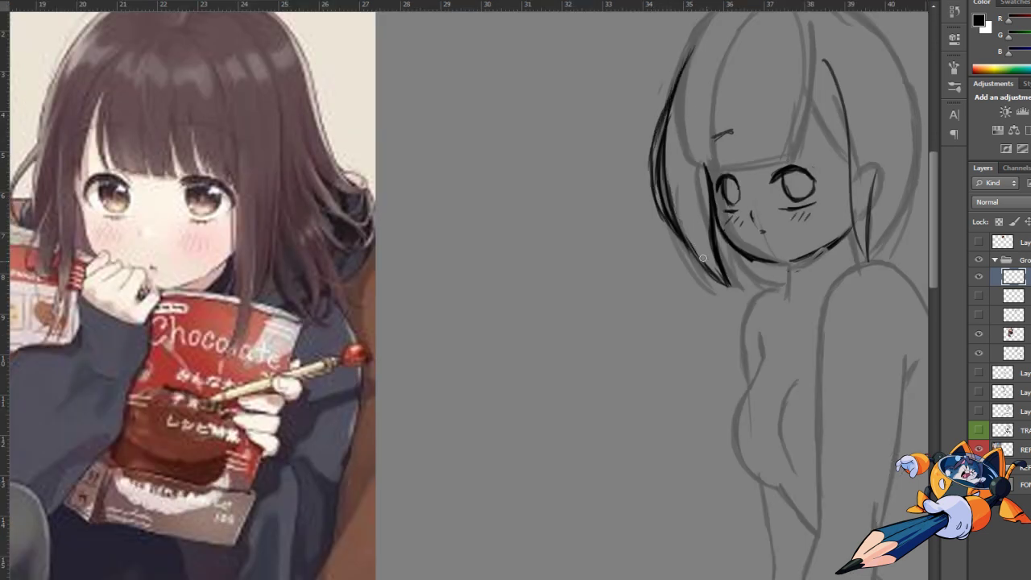
{"action": "mouse_move", "coordinate": [678, 208]}
{"action": "left_mouse_down"}
{"action": "mouse_move", "coordinate": [721, 282]}
{"action": "mouse_move", "coordinate": [763, 287]}
{"action": "left_mouse_up"}
{"action": "left_click_drag", "start_coordinate": [718, 250], "coordinate": [781, 287]}
{"action": "scroll", "coordinate": [744, 270], "scroll_direction": "down", "scroll_amount": 1}
Step: Ink the top and upper-left hair outline with strand lines inside the bangs
{"action": "left_click_drag", "start_coordinate": [734, 98], "coordinate": [712, 200]}
{"action": "left_click_drag", "start_coordinate": [751, 99], "coordinate": [718, 138]}
{"action": "left_click_drag", "start_coordinate": [795, 92], "coordinate": [733, 105]}
{"action": "left_click_drag", "start_coordinate": [728, 106], "coordinate": [700, 179]}
{"action": "mouse_move", "coordinate": [807, 137]}
{"action": "left_mouse_down"}
{"action": "mouse_move", "coordinate": [823, 202]}
{"action": "mouse_move", "coordinate": [789, 173]}
{"action": "left_mouse_up"}
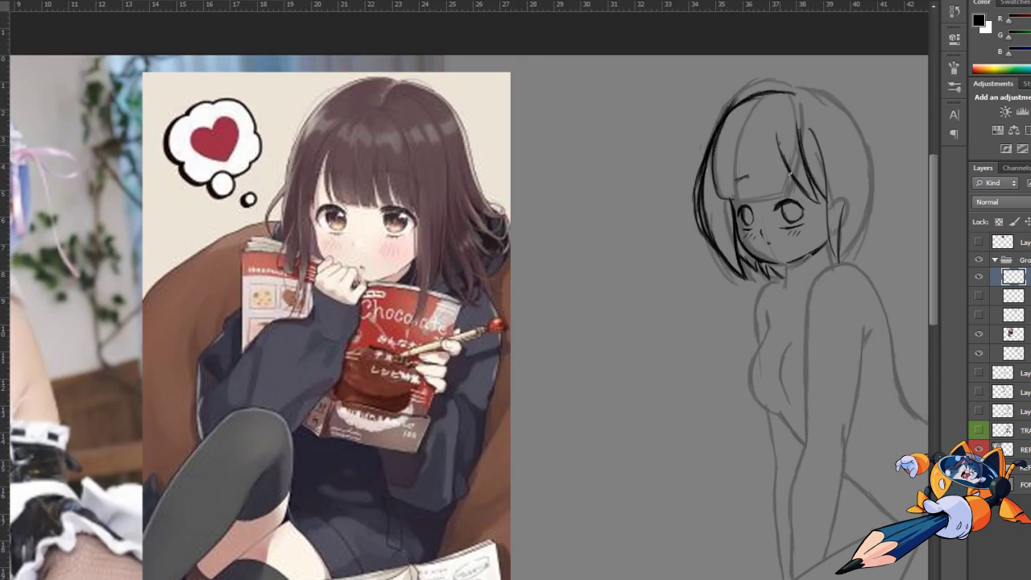
{"action": "mouse_move", "coordinate": [735, 142]}
{"action": "left_mouse_down"}
{"action": "mouse_move", "coordinate": [775, 200]}
{"action": "mouse_move", "coordinate": [753, 205]}
{"action": "left_mouse_up"}
{"action": "left_click_drag", "start_coordinate": [712, 159], "coordinate": [729, 206]}
{"action": "mouse_move", "coordinate": [742, 97]}
{"action": "left_mouse_down"}
{"action": "mouse_move", "coordinate": [709, 139]}
{"action": "mouse_move", "coordinate": [704, 218]}
{"action": "left_mouse_up"}
Step: Ink the right-side hair strands past the cheek and the outer right hair line
{"action": "scroll", "coordinate": [750, 157], "scroll_direction": "right", "scroll_amount": 2}
{"action": "scroll", "coordinate": [724, 153], "scroll_direction": "up", "scroll_amount": 2}
{"action": "left_click_drag", "start_coordinate": [702, 116], "coordinate": [714, 157]}
{"action": "mouse_move", "coordinate": [720, 112]}
{"action": "left_mouse_down"}
{"action": "mouse_move", "coordinate": [737, 151]}
{"action": "mouse_move", "coordinate": [756, 290]}
{"action": "left_mouse_up"}
{"action": "left_click_drag", "start_coordinate": [785, 201], "coordinate": [765, 284]}
{"action": "scroll", "coordinate": [658, 339], "scroll_direction": "up", "scroll_amount": 2}
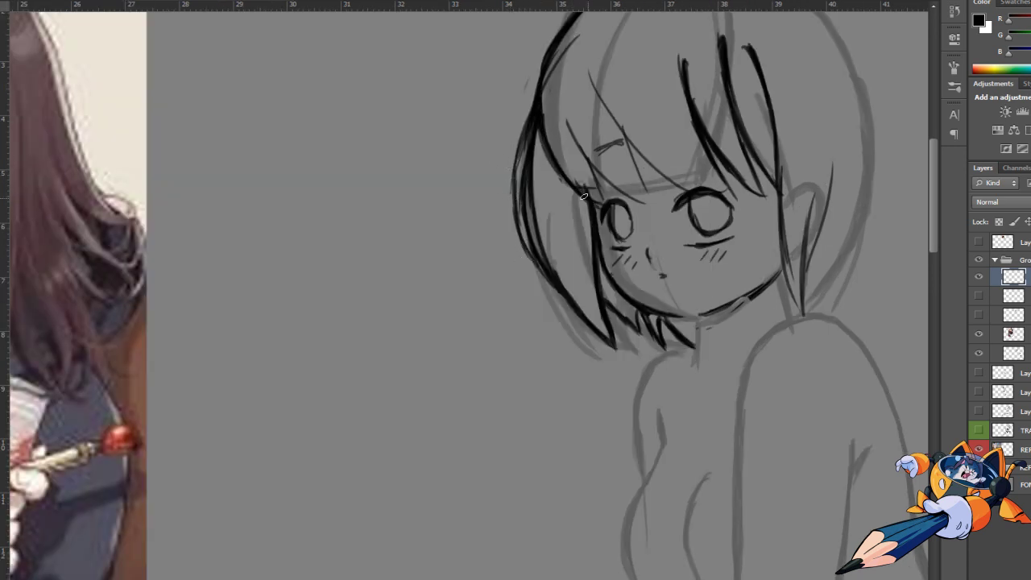
Step: Draw bang strands across the forehead and paint out the stray brow stroke in white
{"action": "left_click_drag", "start_coordinate": [562, 114], "coordinate": [649, 204]}
{"action": "left_click_drag", "start_coordinate": [619, 137], "coordinate": [653, 212]}
{"action": "left_click_drag", "start_coordinate": [602, 98], "coordinate": [696, 190]}
{"action": "key", "text": "x"}
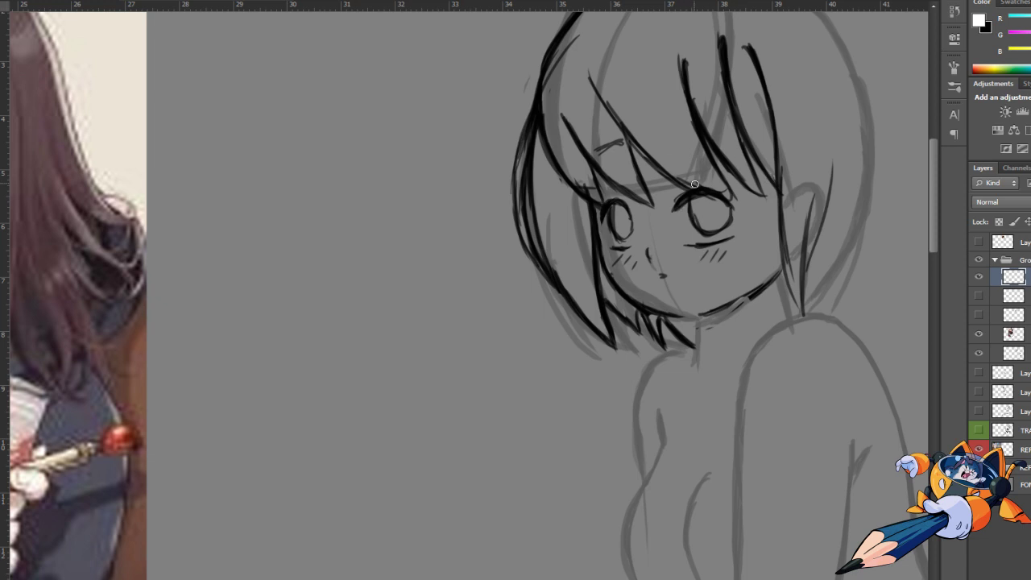
{"action": "left_click_drag", "start_coordinate": [596, 150], "coordinate": [623, 144]}
{"action": "key", "text": "x"}
Step: Darken the jawline near the chin and add the neck and collarbone lines
{"action": "mouse_move", "coordinate": [757, 289]}
{"action": "left_mouse_down"}
{"action": "mouse_move", "coordinate": [683, 316]}
{"action": "mouse_move", "coordinate": [699, 350]}
{"action": "mouse_move", "coordinate": [783, 323]}
{"action": "left_mouse_up"}
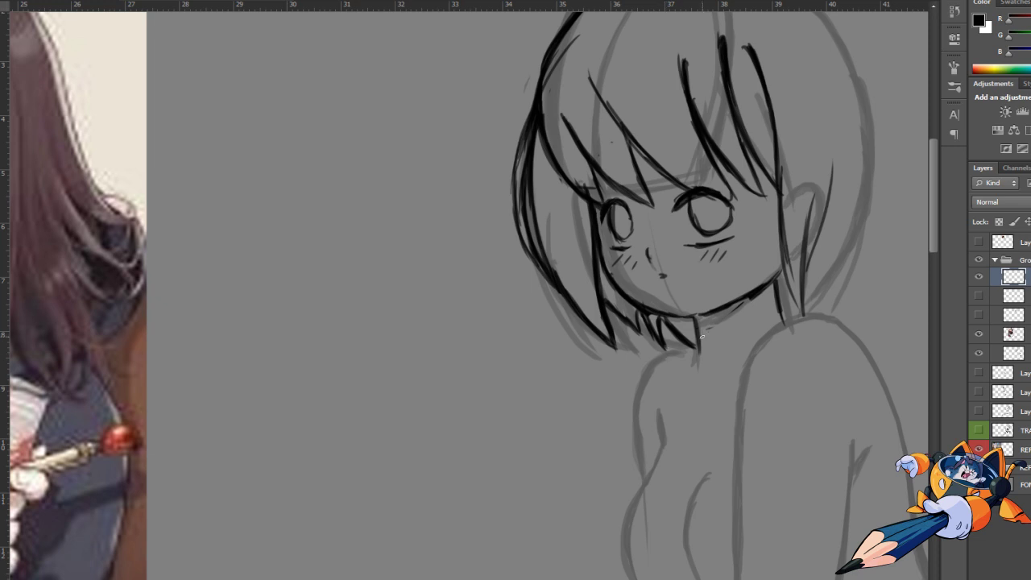
{"action": "left_click_drag", "start_coordinate": [698, 351], "coordinate": [698, 364]}
{"action": "mouse_move", "coordinate": [750, 347]}
{"action": "left_mouse_down"}
{"action": "mouse_move", "coordinate": [705, 386]}
{"action": "mouse_move", "coordinate": [689, 383]}
{"action": "left_mouse_up"}
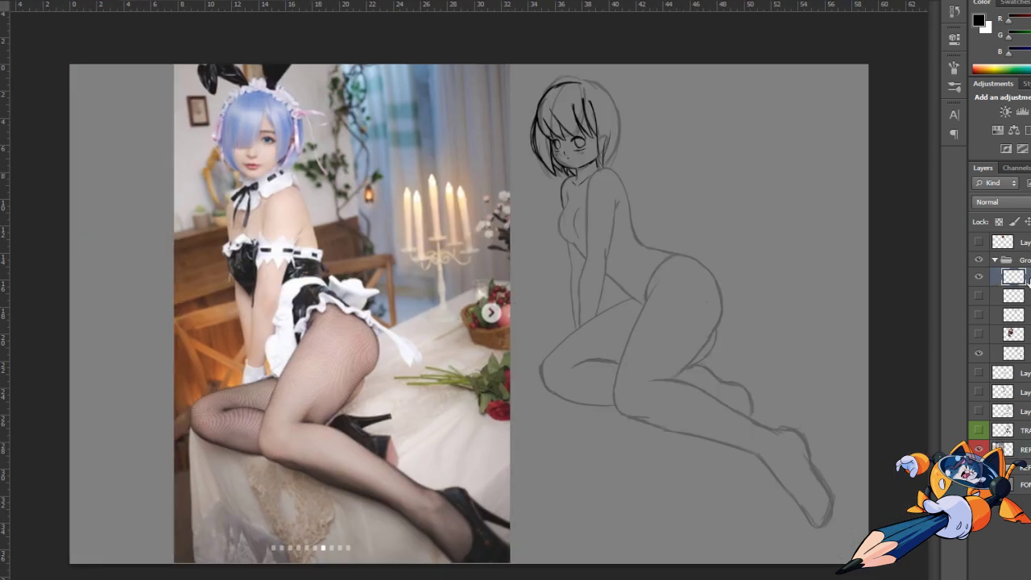
Step: Show the body lineart layer and merge the inked head into it with Ctrl+E
{"action": "left_click", "coordinate": [1016, 353]}
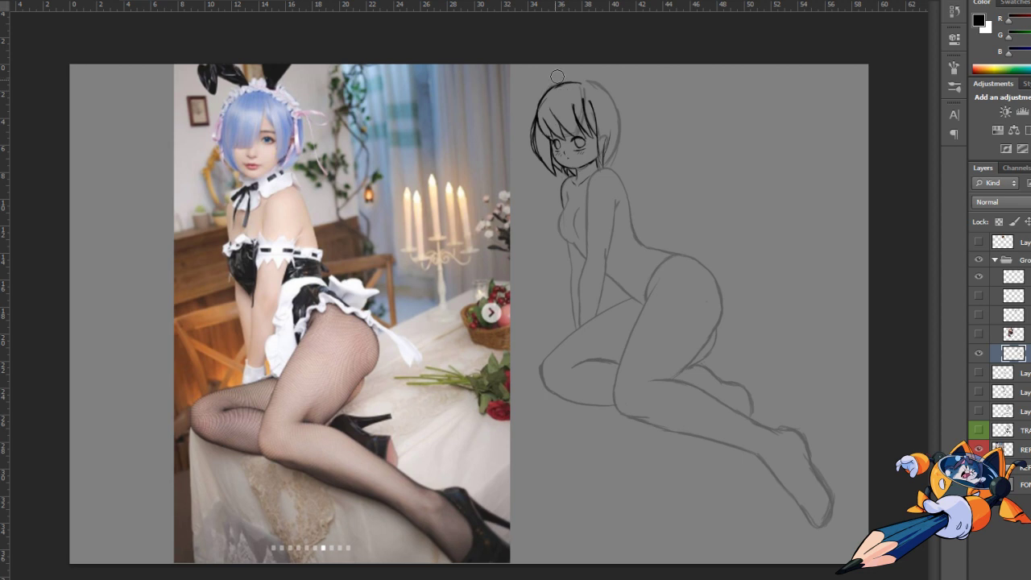
{"action": "left_click", "coordinate": [1013, 296]}
{"action": "left_click", "coordinate": [979, 296]}
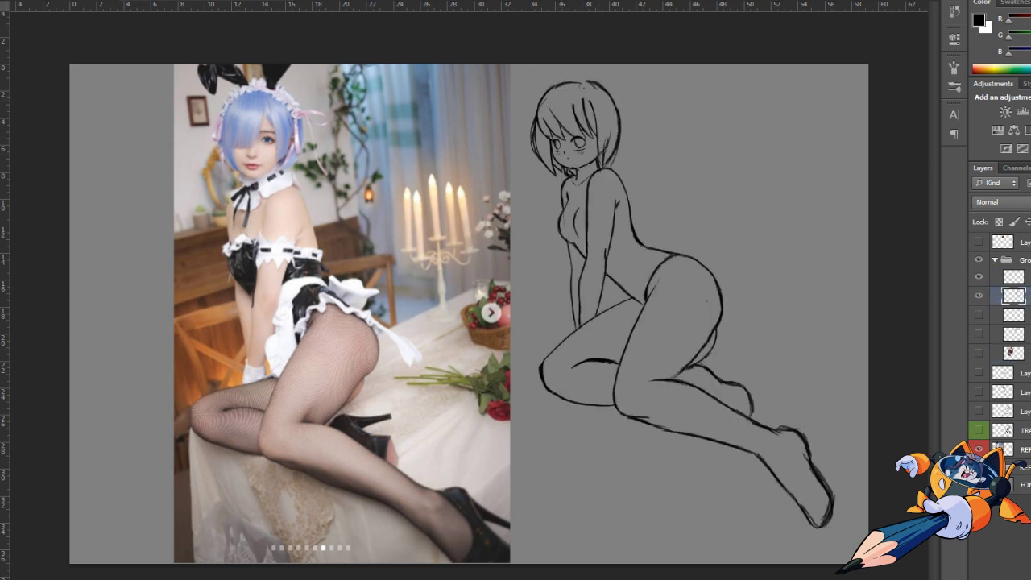
{"action": "key", "text": "ctrl+e"}
{"action": "scroll", "coordinate": [661, 139], "scroll_direction": "up", "scroll_amount": 1}
{"action": "scroll", "coordinate": [492, 69], "scroll_direction": "up", "scroll_amount": 1}
Step: Redraw the left and right hair outline edges and the chin and neck lines
{"action": "left_click_drag", "start_coordinate": [487, 113], "coordinate": [505, 203]}
{"action": "left_click_drag", "start_coordinate": [641, 144], "coordinate": [627, 217]}
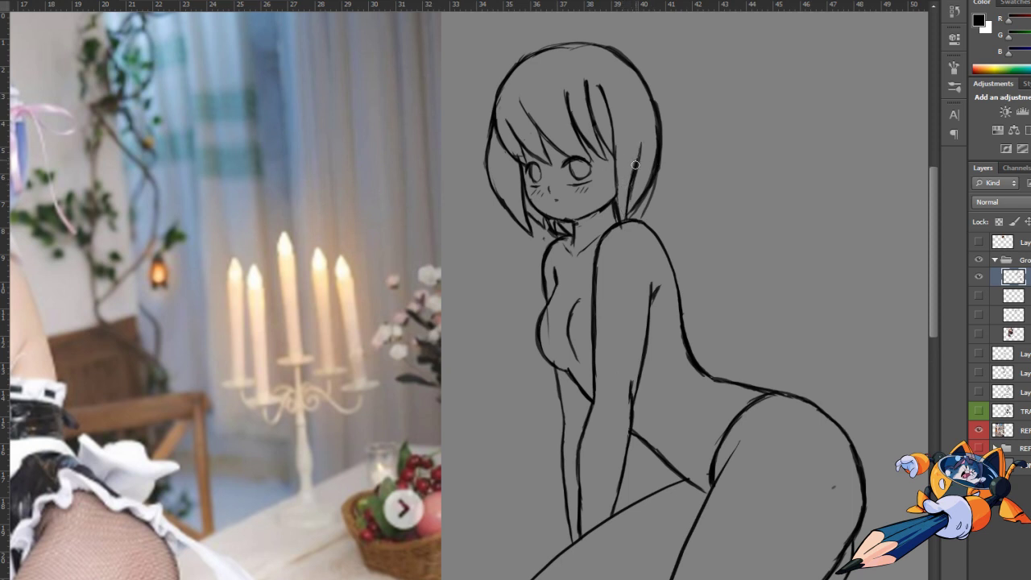
{"action": "left_click_drag", "start_coordinate": [658, 100], "coordinate": [634, 217]}
{"action": "scroll", "coordinate": [548, 234], "scroll_direction": "up", "scroll_amount": 1}
{"action": "left_click_drag", "start_coordinate": [547, 234], "coordinate": [584, 251]}
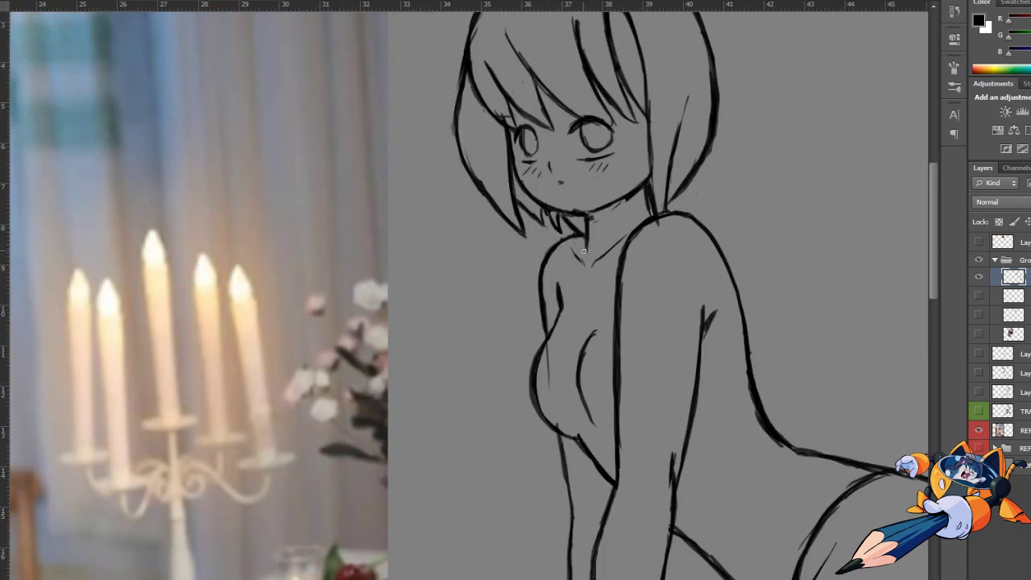
{"action": "scroll", "coordinate": [652, 194], "scroll_direction": "down", "scroll_amount": 1}
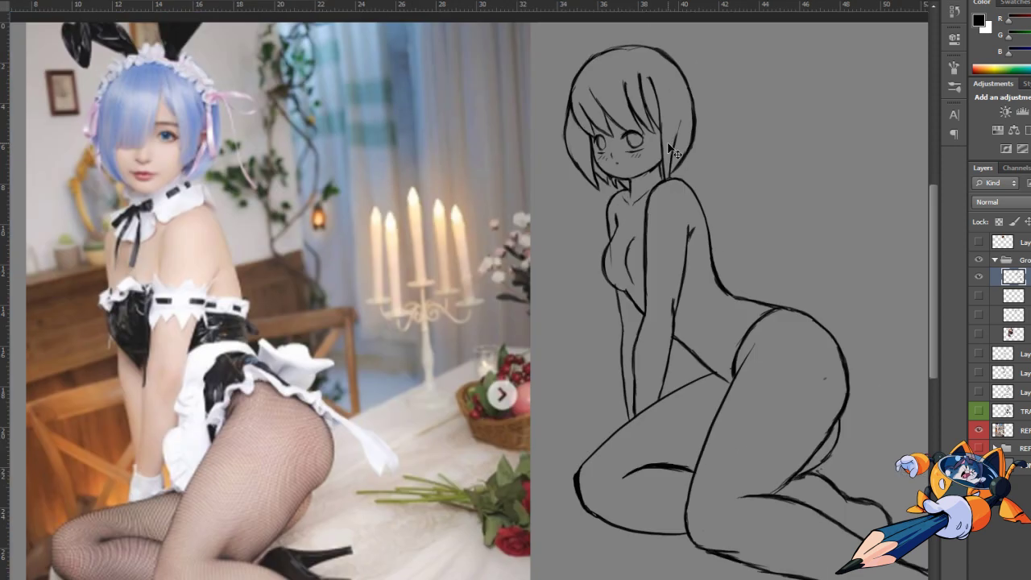
{"action": "scroll", "coordinate": [678, 128], "scroll_direction": "down", "scroll_amount": 1}
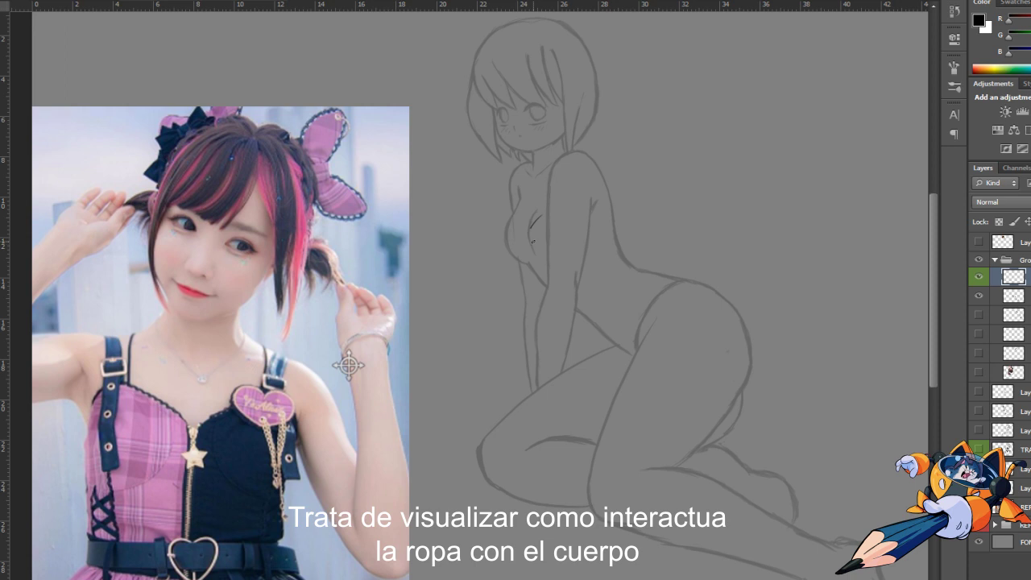
Step: Draw a line down the neck and the V neckline on the chest
{"action": "scroll", "coordinate": [537, 166], "scroll_direction": "up", "scroll_amount": 1}
{"action": "scroll", "coordinate": [628, 157], "scroll_direction": "up", "scroll_amount": 1}
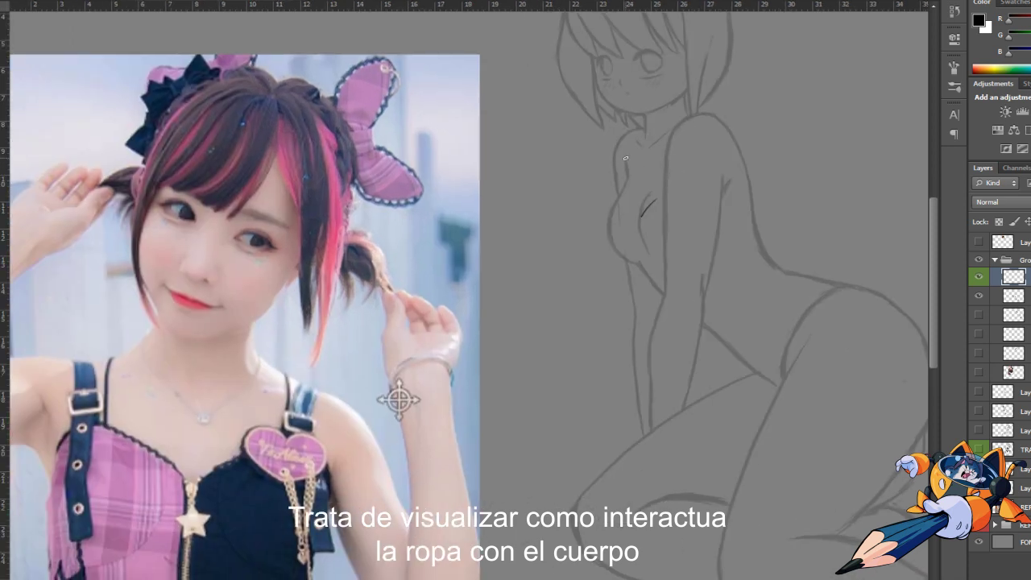
{"action": "scroll", "coordinate": [628, 157], "scroll_direction": "up", "scroll_amount": 1}
{"action": "left_click_drag", "start_coordinate": [641, 127], "coordinate": [626, 187]}
{"action": "scroll", "coordinate": [627, 157], "scroll_direction": "down", "scroll_amount": 1}
{"action": "left_click_drag", "start_coordinate": [805, 58], "coordinate": [825, 100]}
{"action": "mouse_move", "coordinate": [852, 67]}
{"action": "left_mouse_down"}
{"action": "mouse_move", "coordinate": [826, 98]}
{"action": "mouse_move", "coordinate": [815, 139]}
{"action": "mouse_move", "coordinate": [844, 185]}
{"action": "left_mouse_up"}
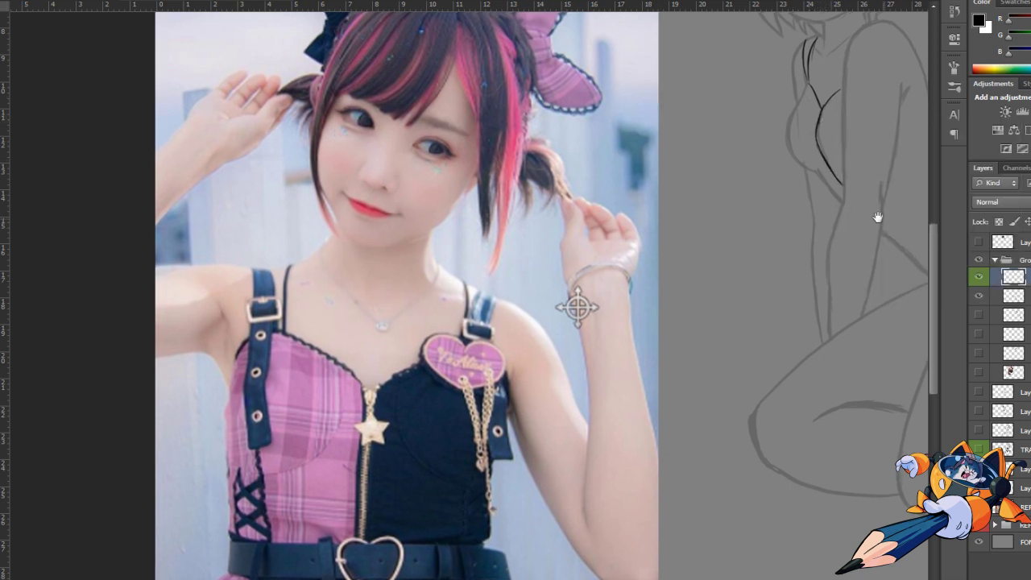
Step: Check the brush presets and add two more neckline curves on the chest
{"action": "scroll", "coordinate": [848, 79], "scroll_direction": "down", "scroll_amount": 1}
{"action": "right_click", "coordinate": [865, 155]}
{"action": "key", "text": "Escape"}
{"action": "left_click_drag", "start_coordinate": [866, 149], "coordinate": [821, 192]}
{"action": "left_click_drag", "start_coordinate": [870, 147], "coordinate": [851, 191]}
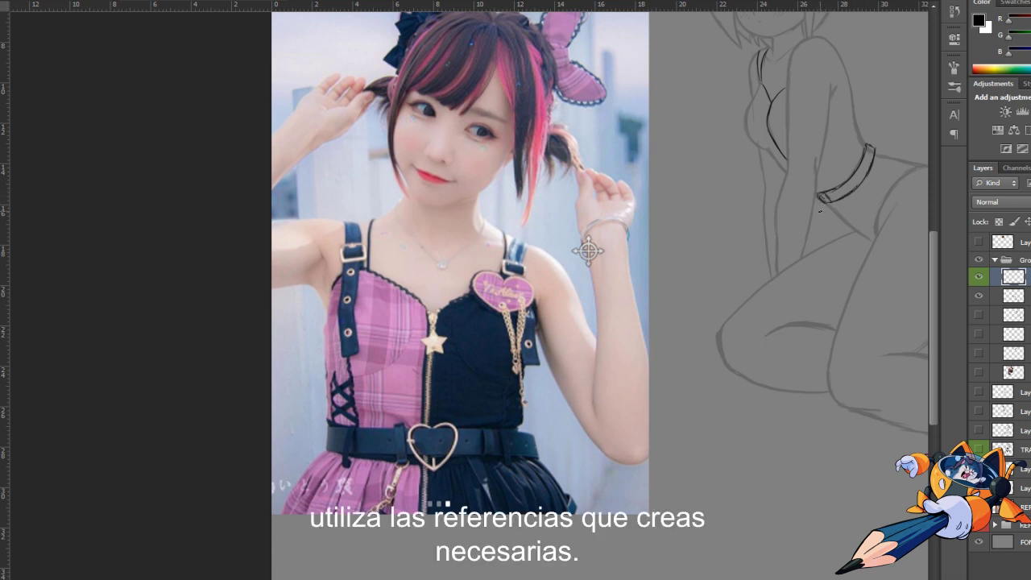
Step: Draw the left shoulder strap and the waistband edge across the arm
{"action": "scroll", "coordinate": [588, 252], "scroll_direction": "up", "scroll_amount": 1}
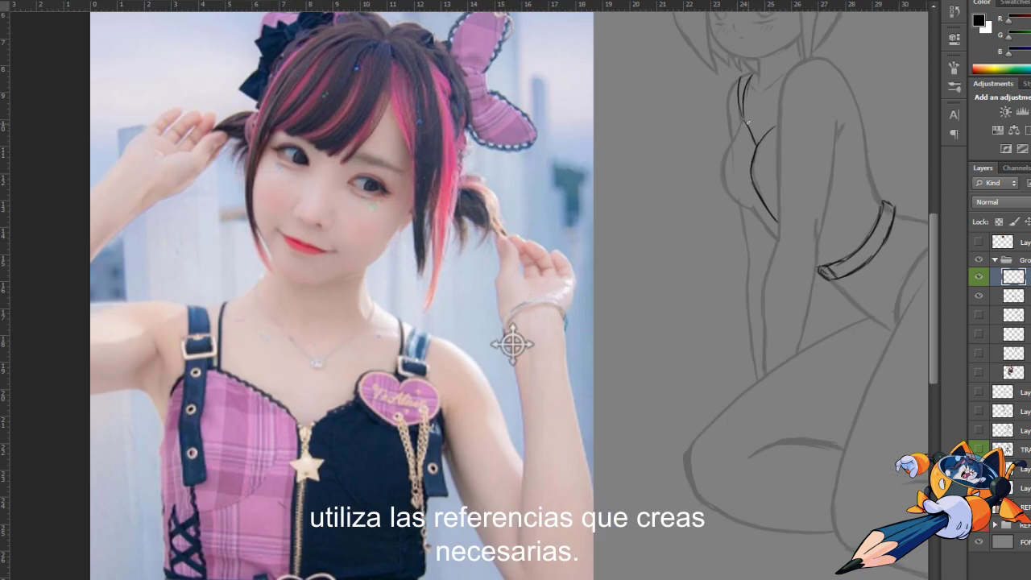
{"action": "mouse_move", "coordinate": [743, 122]}
{"action": "left_mouse_down"}
{"action": "mouse_move", "coordinate": [729, 163]}
{"action": "mouse_move", "coordinate": [743, 69]}
{"action": "mouse_move", "coordinate": [729, 198]}
{"action": "mouse_move", "coordinate": [778, 241]}
{"action": "left_mouse_up"}
{"action": "left_click_drag", "start_coordinate": [838, 149], "coordinate": [868, 148]}
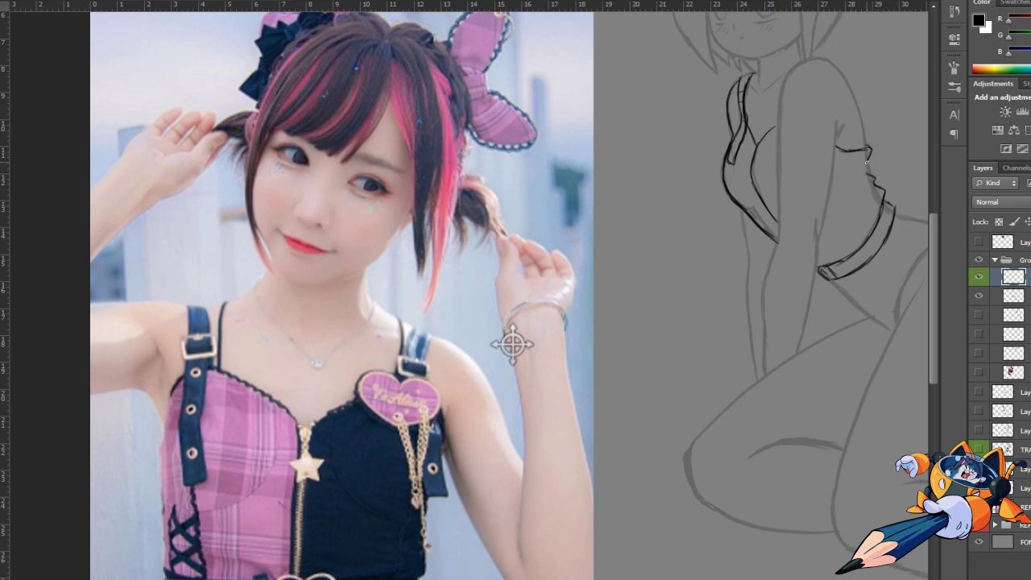
{"action": "key", "text": "ctrl+minus"}
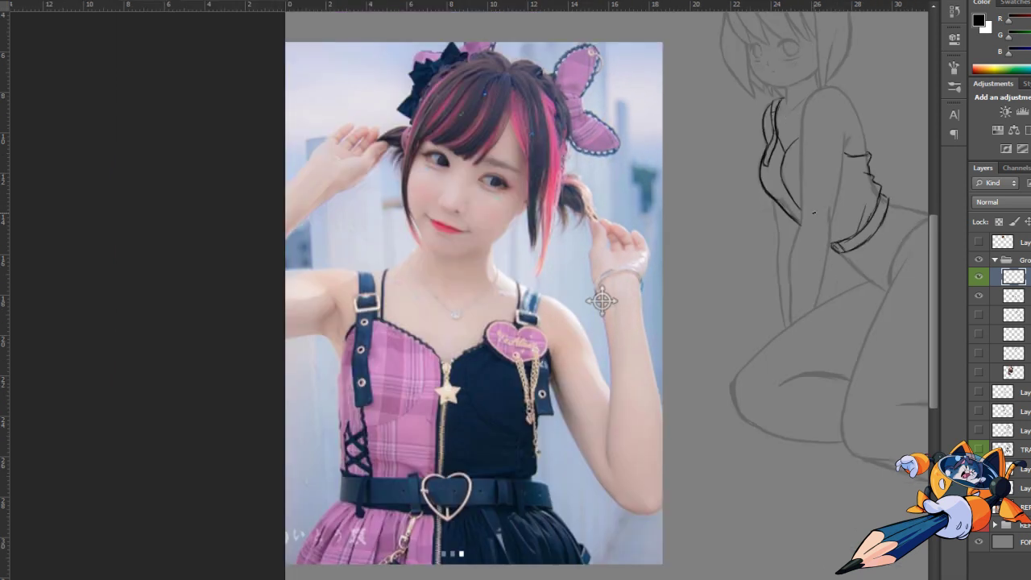
Step: Switch to the full-length dress reference and sketch the skirt from hip to knee hem
{"action": "left_click_drag", "start_coordinate": [602, 301], "coordinate": [576, 281]}
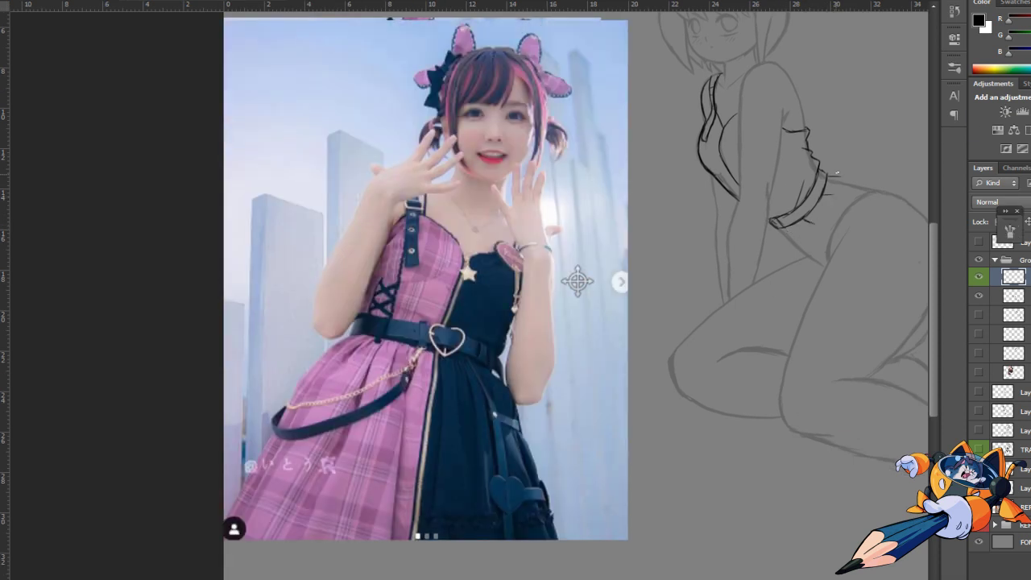
{"action": "key", "text": "ctrl+minus"}
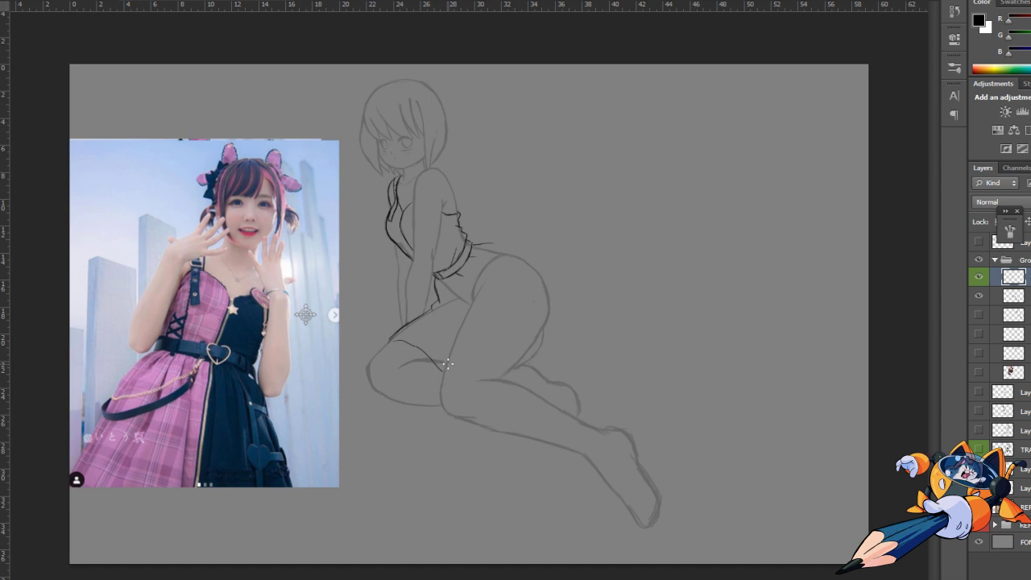
{"action": "left_click", "coordinate": [459, 356]}
{"action": "mouse_move", "coordinate": [512, 201]}
{"action": "left_mouse_down"}
{"action": "mouse_move", "coordinate": [598, 266]}
{"action": "mouse_move", "coordinate": [598, 342]}
{"action": "left_mouse_up"}
{"action": "mouse_move", "coordinate": [602, 294]}
{"action": "left_mouse_down"}
{"action": "mouse_move", "coordinate": [703, 363]}
{"action": "mouse_move", "coordinate": [640, 407]}
{"action": "mouse_move", "coordinate": [770, 511]}
{"action": "left_mouse_up"}
Step: Sketch a bow on the head and trace the head, hair and face outlines
{"action": "mouse_move", "coordinate": [538, 64]}
{"action": "left_mouse_down"}
{"action": "mouse_move", "coordinate": [556, 58]}
{"action": "mouse_move", "coordinate": [563, 71]}
{"action": "mouse_move", "coordinate": [557, 148]}
{"action": "left_mouse_up"}
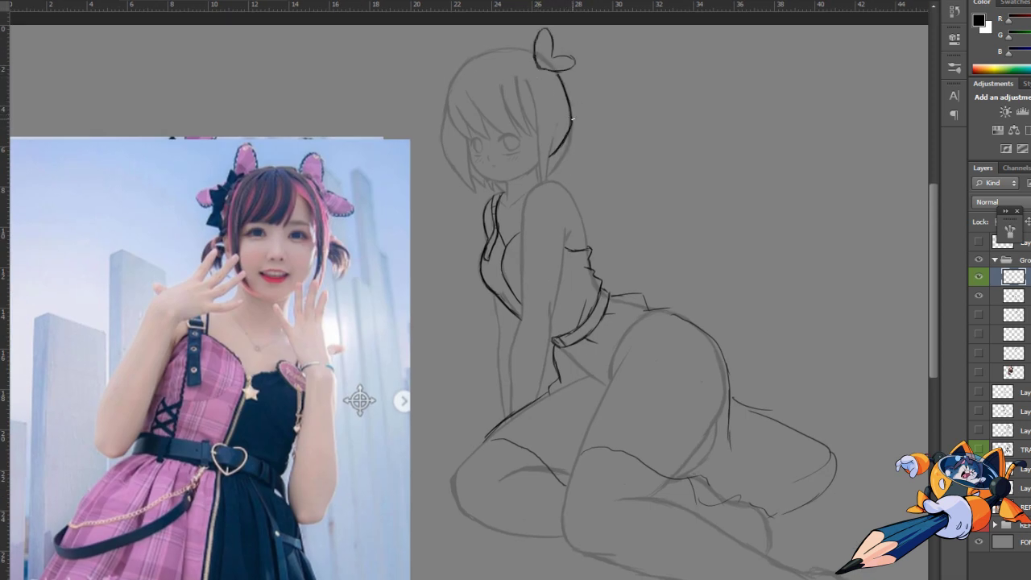
{"action": "mouse_move", "coordinate": [527, 53]}
{"action": "left_mouse_down"}
{"action": "mouse_move", "coordinate": [456, 71]}
{"action": "mouse_move", "coordinate": [442, 122]}
{"action": "mouse_move", "coordinate": [467, 182]}
{"action": "left_mouse_up"}
{"action": "left_click_drag", "start_coordinate": [457, 133], "coordinate": [475, 193]}
{"action": "left_click_drag", "start_coordinate": [525, 76], "coordinate": [549, 179]}
{"action": "left_click_drag", "start_coordinate": [556, 87], "coordinate": [546, 179]}
Step: Draw fringe strands over the forehead, undoing the unwanted ones
{"action": "left_click_drag", "start_coordinate": [522, 86], "coordinate": [535, 131]}
{"action": "left_click_drag", "start_coordinate": [500, 80], "coordinate": [508, 102]}
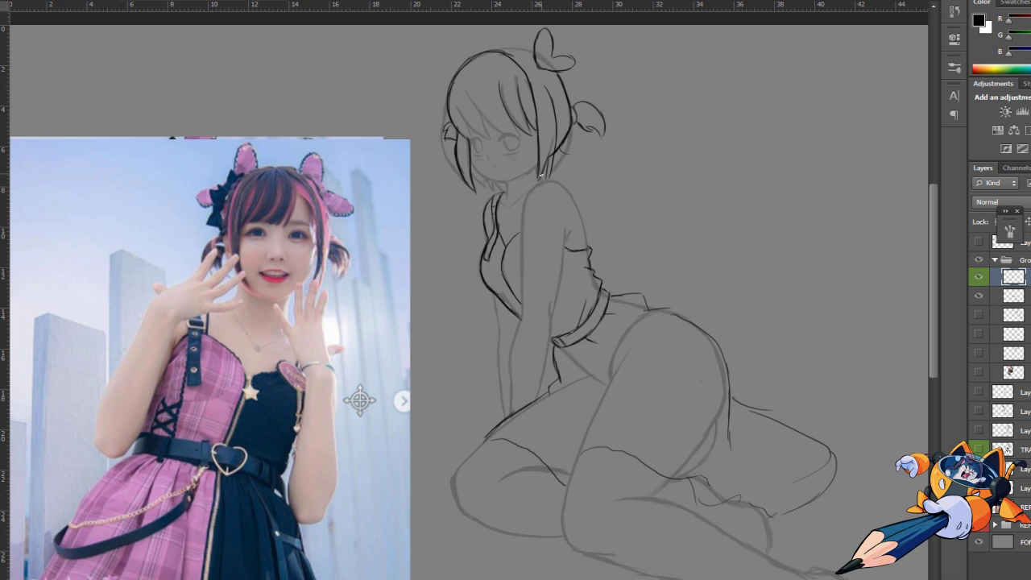
{"action": "left_click_drag", "start_coordinate": [503, 100], "coordinate": [483, 133]}
{"action": "left_click_drag", "start_coordinate": [488, 85], "coordinate": [466, 132]}
{"action": "key", "text": "ctrl+z"}
{"action": "key", "text": "ctrl+z"}
{"action": "key", "text": "ctrl+z"}
{"action": "key", "text": "ctrl+z"}
{"action": "key", "text": "ctrl+z"}
{"action": "scroll", "coordinate": [515, 169], "scroll_direction": "up", "scroll_amount": 1}
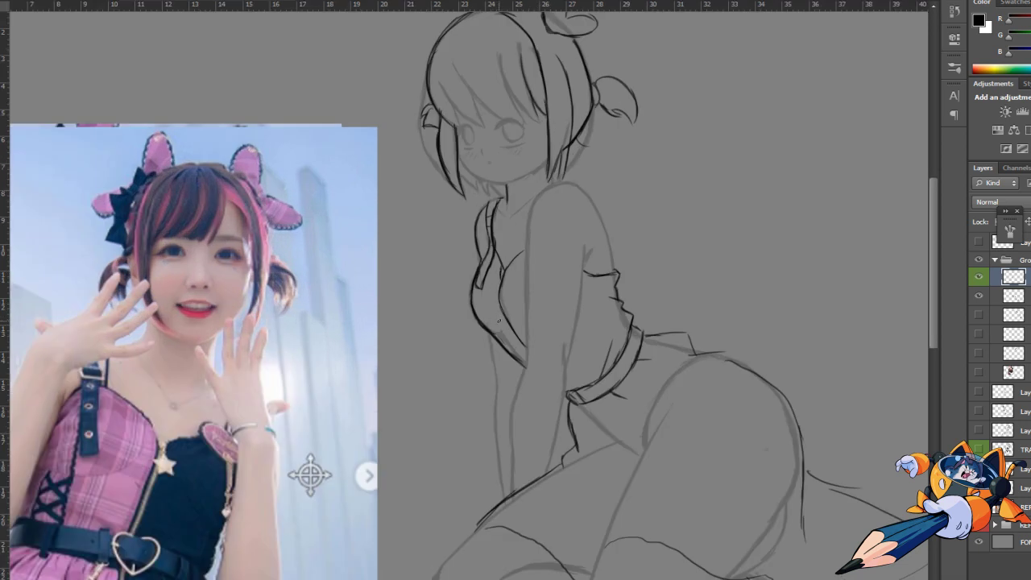
Step: Ink the side hair bun, right head edge and fresh strands across the fringe
{"action": "left_click_drag", "start_coordinate": [610, 98], "coordinate": [633, 117]}
{"action": "left_click_drag", "start_coordinate": [577, 62], "coordinate": [590, 90]}
{"action": "left_click_drag", "start_coordinate": [536, 44], "coordinate": [503, 120]}
{"action": "left_click_drag", "start_coordinate": [504, 63], "coordinate": [483, 121]}
{"action": "left_click_drag", "start_coordinate": [490, 70], "coordinate": [458, 124]}
{"action": "left_click_drag", "start_coordinate": [483, 28], "coordinate": [435, 103]}
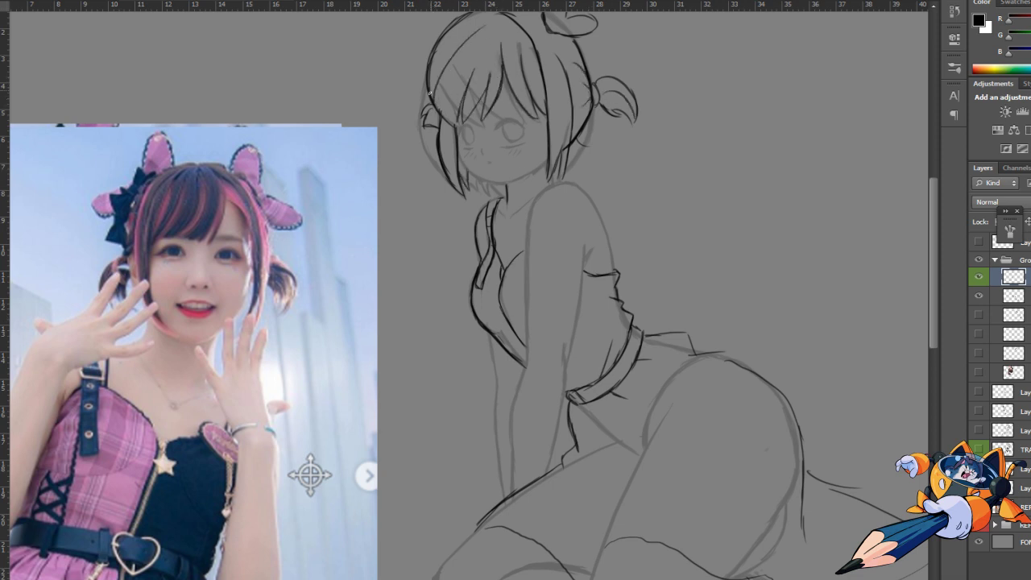
{"action": "scroll", "coordinate": [485, 40], "scroll_direction": "down", "scroll_amount": 2}
Step: Ink the belt, the long hip-to-thigh skirt curve and the shoulder strap band
{"action": "scroll", "coordinate": [414, 327], "scroll_direction": "up", "scroll_amount": 2}
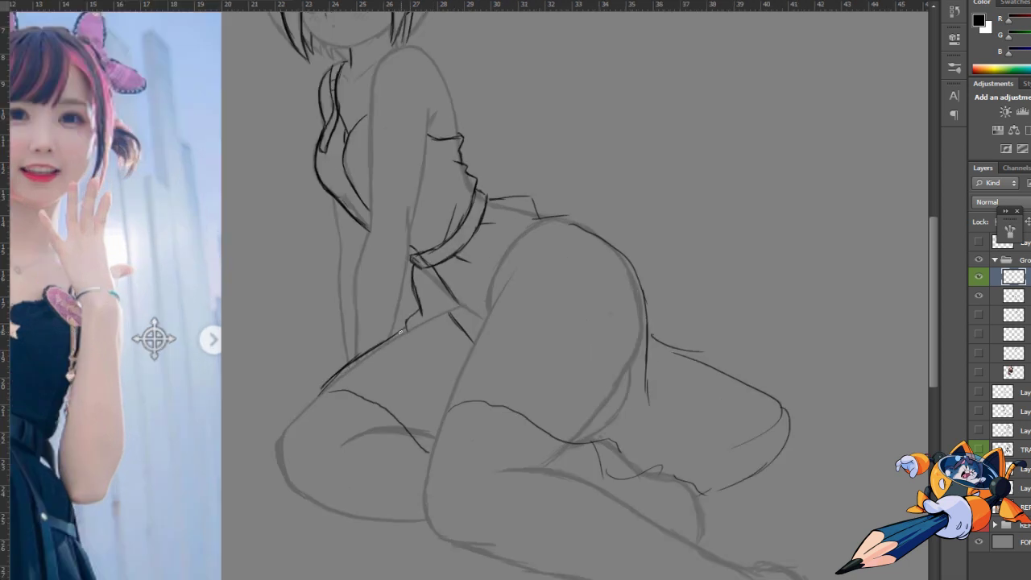
{"action": "mouse_move", "coordinate": [464, 261]}
{"action": "left_mouse_down"}
{"action": "mouse_move", "coordinate": [512, 275]}
{"action": "mouse_move", "coordinate": [451, 403]}
{"action": "left_mouse_up"}
{"action": "mouse_move", "coordinate": [510, 278]}
{"action": "left_mouse_down"}
{"action": "mouse_move", "coordinate": [628, 319]}
{"action": "mouse_move", "coordinate": [648, 407]}
{"action": "left_mouse_up"}
{"action": "scroll", "coordinate": [644, 387], "scroll_direction": "down", "scroll_amount": 2}
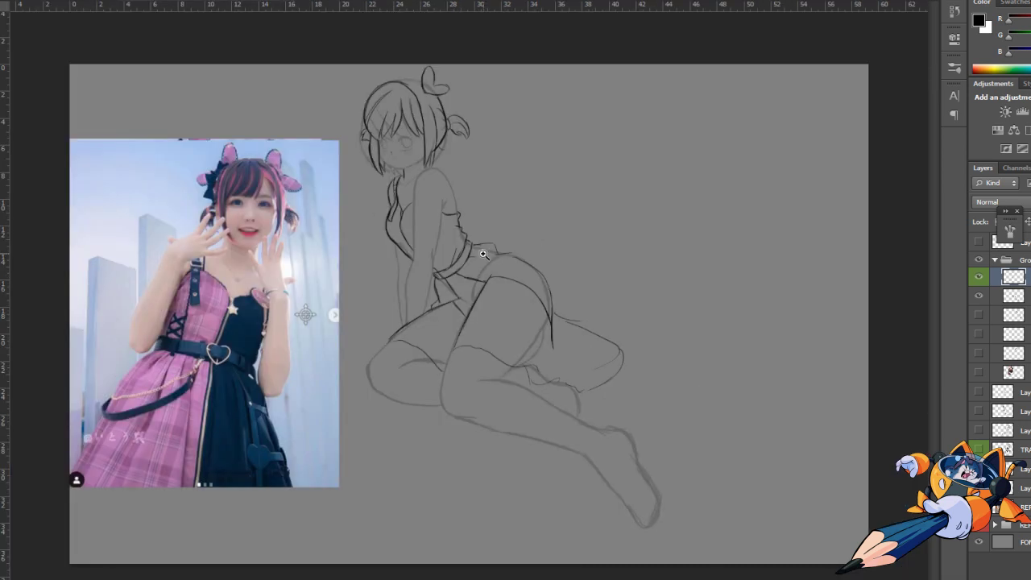
{"action": "scroll", "coordinate": [483, 252], "scroll_direction": "up", "scroll_amount": 1}
{"action": "scroll", "coordinate": [427, 199], "scroll_direction": "up", "scroll_amount": 1}
{"action": "mouse_move", "coordinate": [486, 161]}
{"action": "left_mouse_down"}
{"action": "mouse_move", "coordinate": [509, 171]}
{"action": "mouse_move", "coordinate": [487, 172]}
{"action": "left_mouse_up"}
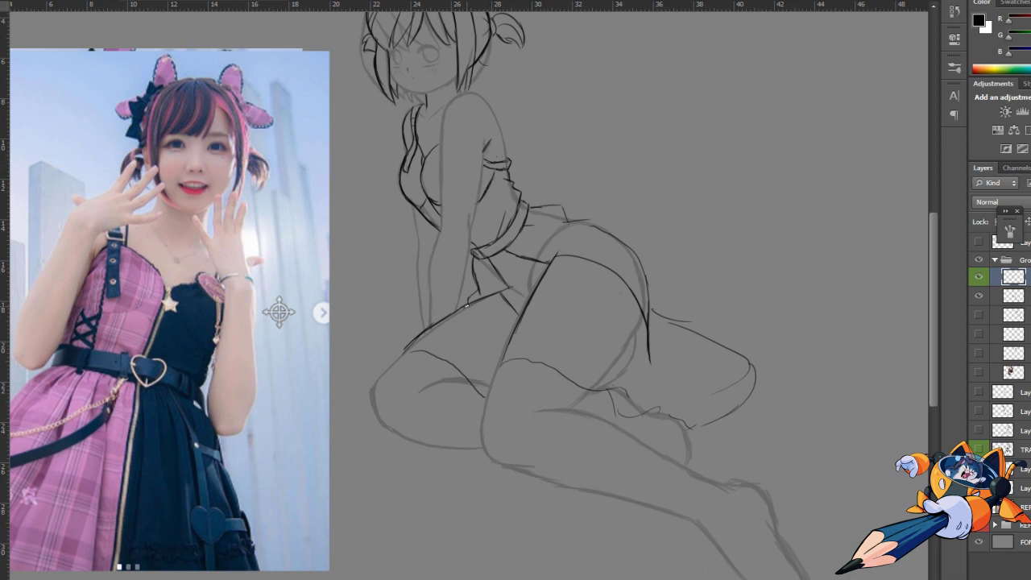
{"action": "scroll", "coordinate": [438, 110], "scroll_direction": "up", "scroll_amount": 1}
{"action": "scroll", "coordinate": [475, 133], "scroll_direction": "up", "scroll_amount": 1}
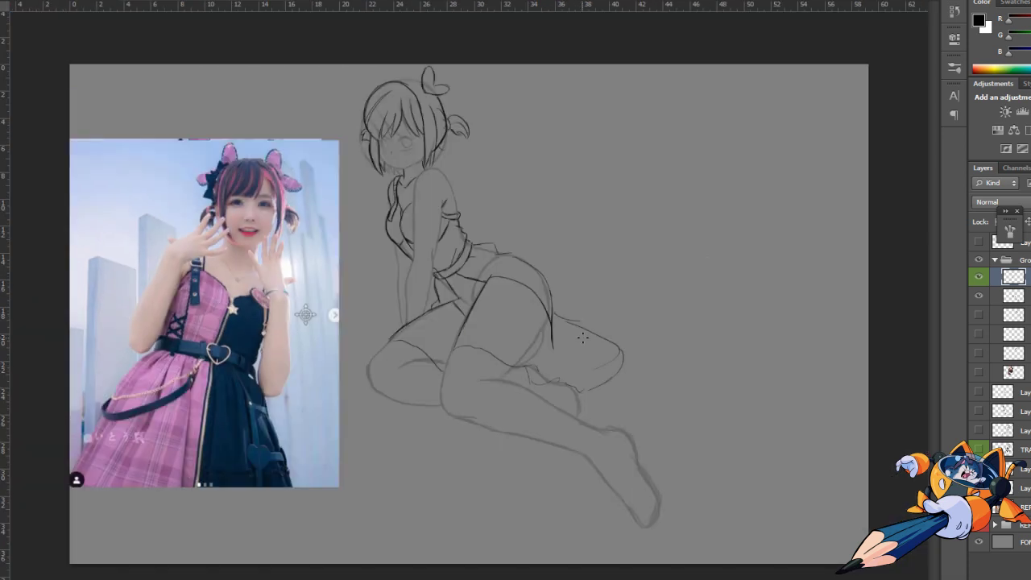
Step: Redraw the upper thigh stroke bolder, darken the thigh outline and add the hip-knee edge
{"action": "left_click_drag", "start_coordinate": [590, 97], "coordinate": [515, 323]}
{"action": "key", "text": "ctrl+z"}
{"action": "left_click_drag", "start_coordinate": [509, 219], "coordinate": [380, 316]}
{"action": "scroll", "coordinate": [502, 282], "scroll_direction": "down", "scroll_amount": 1}
{"action": "left_click_drag", "start_coordinate": [499, 284], "coordinate": [433, 281]}
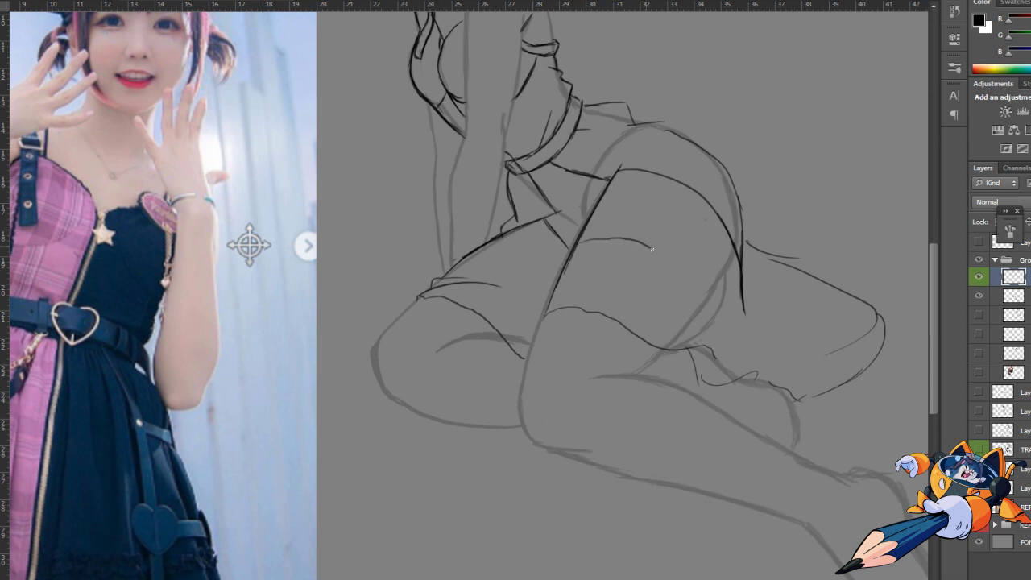
{"action": "scroll", "coordinate": [805, 298], "scroll_direction": "down", "scroll_amount": 1}
{"action": "scroll", "coordinate": [607, 347], "scroll_direction": "down", "scroll_amount": 1}
{"action": "left_click_drag", "start_coordinate": [607, 346], "coordinate": [625, 368]}
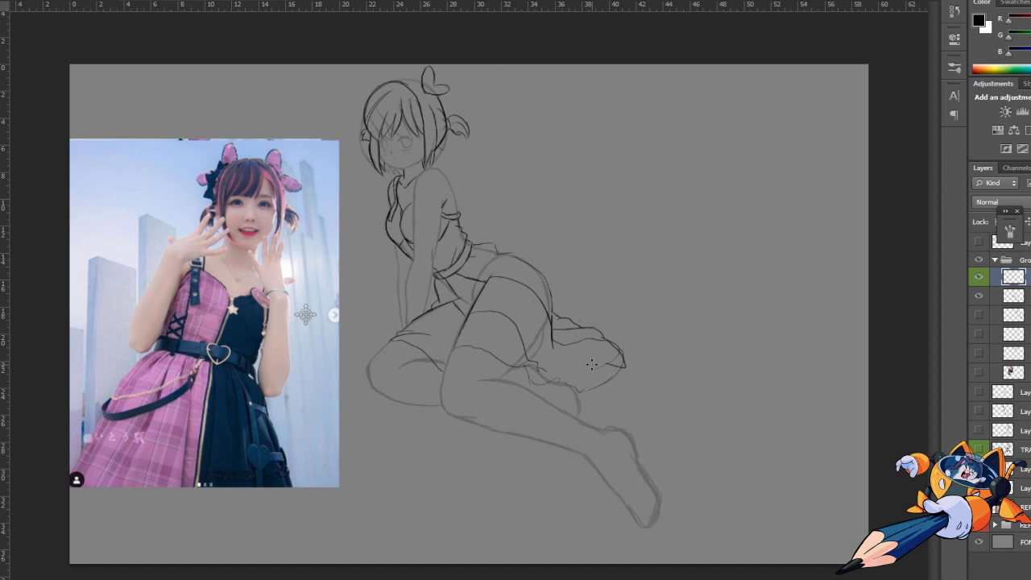
Step: Ink the arm from shoulder to thigh along the left torso edge, undoing failed strokes
{"action": "scroll", "coordinate": [528, 374], "scroll_direction": "up", "scroll_amount": 1}
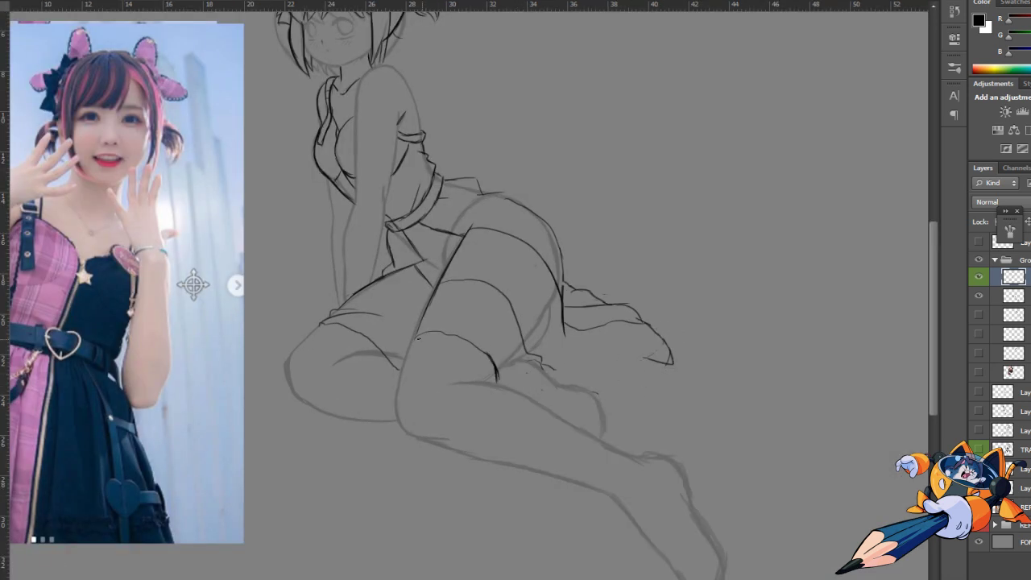
{"action": "scroll", "coordinate": [528, 375], "scroll_direction": "down", "scroll_amount": 1}
{"action": "scroll", "coordinate": [418, 223], "scroll_direction": "up", "scroll_amount": 1}
{"action": "left_click_drag", "start_coordinate": [451, 138], "coordinate": [394, 382]}
{"action": "left_click_drag", "start_coordinate": [464, 198], "coordinate": [434, 422]}
{"action": "key", "text": "ctrl+z"}
{"action": "left_click_drag", "start_coordinate": [368, 288], "coordinate": [381, 441]}
{"action": "key", "text": "ctrl+z"}
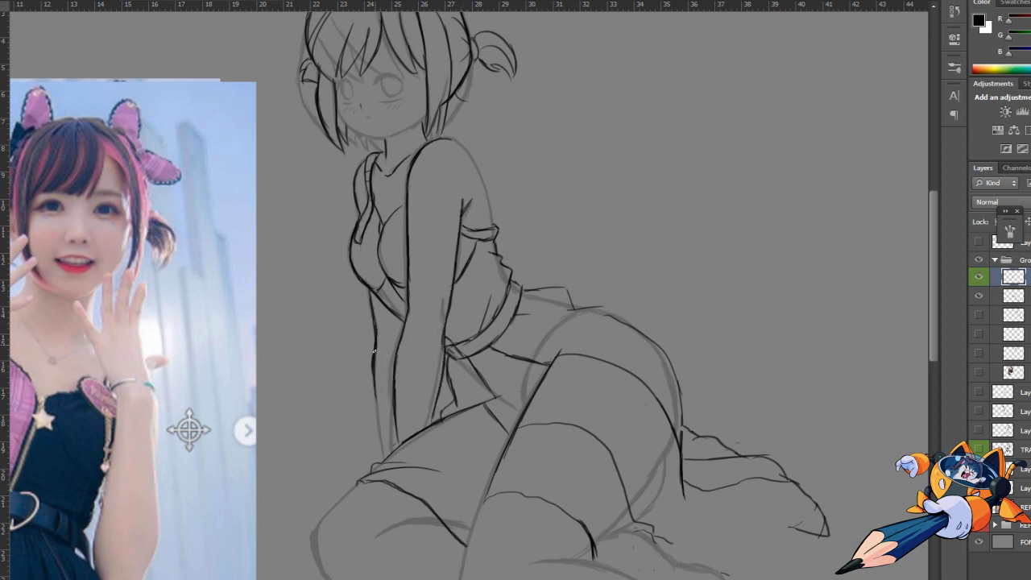
Step: Redraw the arm line, add strokes near the hip and fit the drawing on screen
{"action": "scroll", "coordinate": [381, 442], "scroll_direction": "down", "scroll_amount": 1}
{"action": "left_click_drag", "start_coordinate": [455, 355], "coordinate": [463, 393]}
{"action": "scroll", "coordinate": [462, 392], "scroll_direction": "up", "scroll_amount": 1}
{"action": "mouse_move", "coordinate": [580, 258]}
{"action": "left_mouse_down"}
{"action": "mouse_move", "coordinate": [551, 266]}
{"action": "mouse_move", "coordinate": [576, 261]}
{"action": "left_mouse_up"}
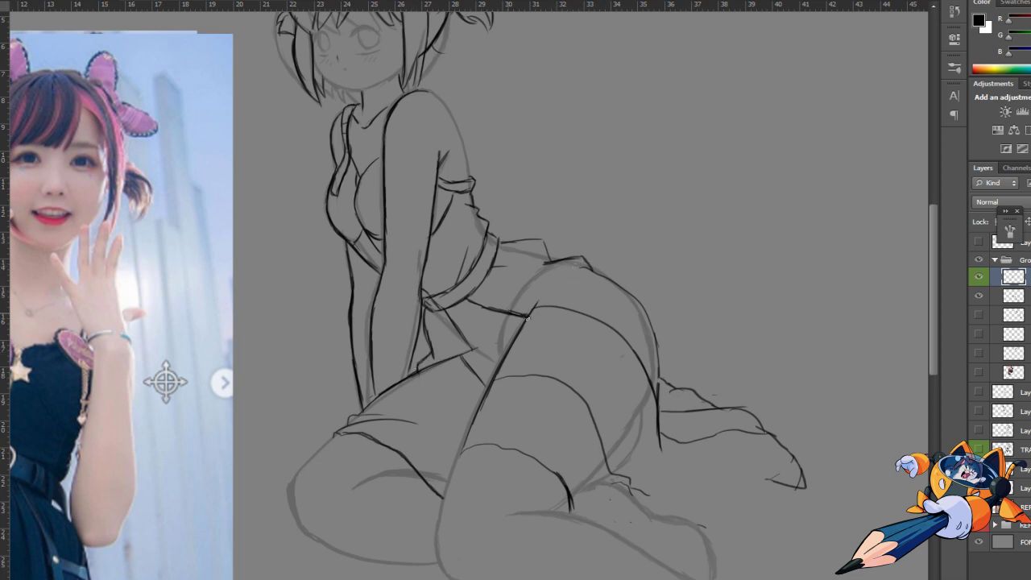
{"action": "scroll", "coordinate": [509, 311], "scroll_direction": "down", "scroll_amount": 1}
{"action": "key", "text": "ctrl+0"}
{"action": "key", "text": "ctrl+shift+alt+n"}
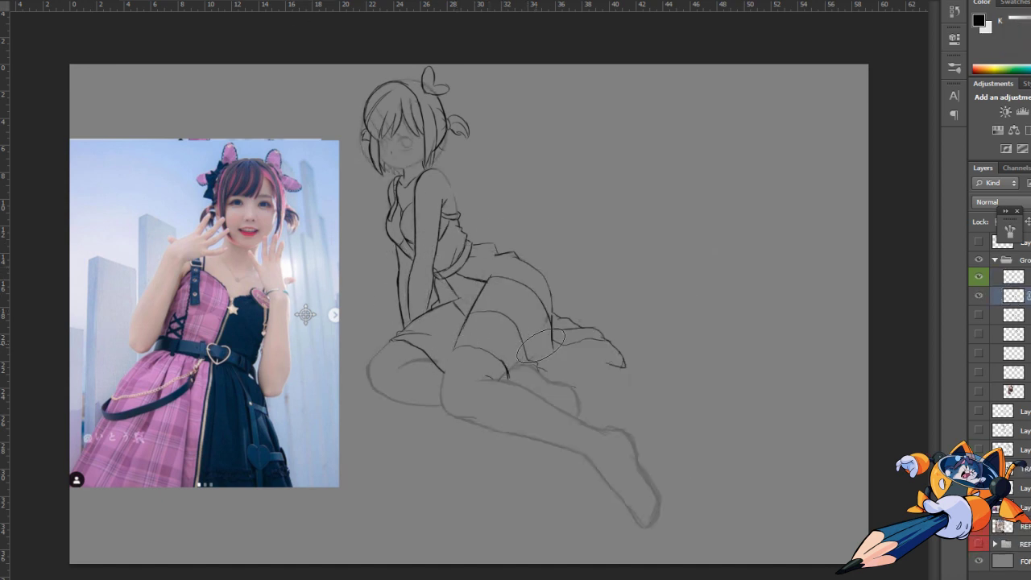
Step: Ink the skirt ruffle lines and the lower leg down toward the foot
{"action": "scroll", "coordinate": [386, 100], "scroll_direction": "up", "scroll_amount": 1}
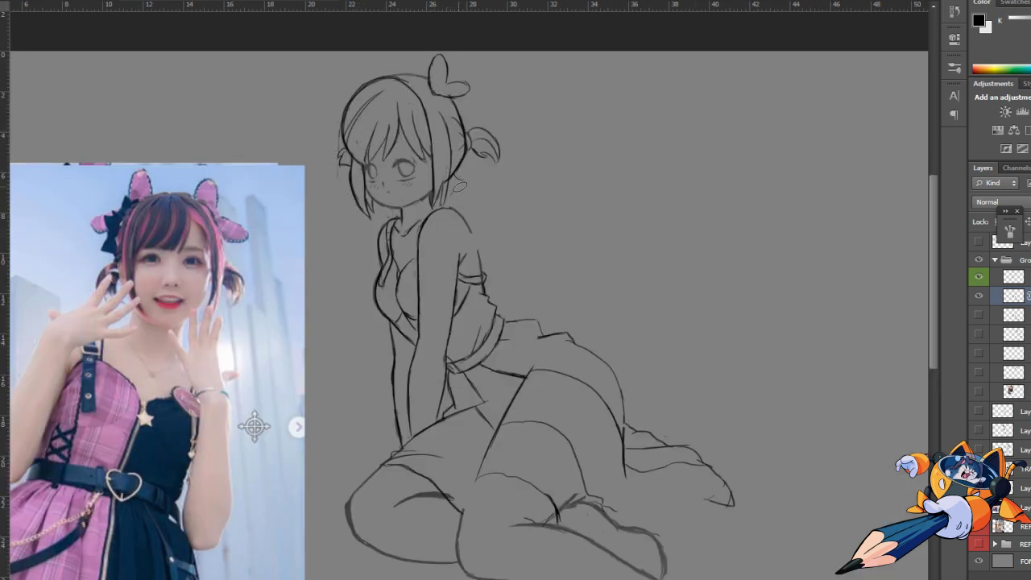
{"action": "scroll", "coordinate": [480, 317], "scroll_direction": "down", "scroll_amount": 1}
{"action": "scroll", "coordinate": [480, 316], "scroll_direction": "up", "scroll_amount": 1}
{"action": "scroll", "coordinate": [483, 306], "scroll_direction": "up", "scroll_amount": 1}
{"action": "scroll", "coordinate": [491, 282], "scroll_direction": "up", "scroll_amount": 1}
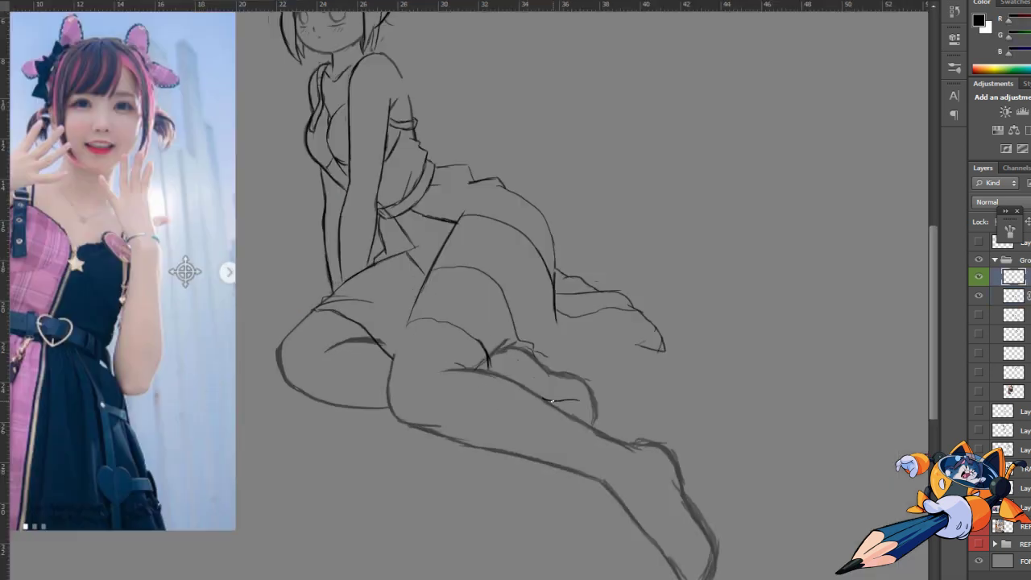
{"action": "left_click_drag", "start_coordinate": [515, 265], "coordinate": [525, 288]}
{"action": "right_click", "coordinate": [541, 275]}
{"action": "key", "text": "Escape"}
{"action": "mouse_move", "coordinate": [654, 347]}
{"action": "left_mouse_down"}
{"action": "mouse_move", "coordinate": [594, 399]}
{"action": "mouse_move", "coordinate": [527, 351]}
{"action": "left_mouse_up"}
Step: Ink a line across the waist and reposition the reference photo beside the sketch
{"action": "left_click_drag", "start_coordinate": [422, 200], "coordinate": [466, 198]}
{"action": "left_click_drag", "start_coordinate": [396, 287], "coordinate": [378, 241]}
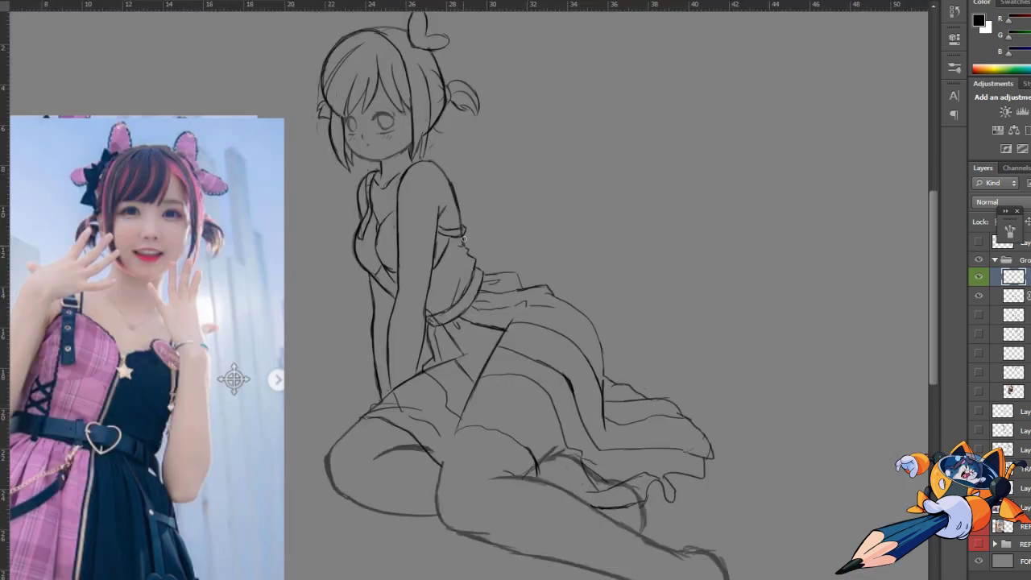
{"action": "right_click", "coordinate": [573, 458]}
{"action": "key", "text": "Escape"}
{"action": "right_click", "coordinate": [536, 435]}
{"action": "key", "text": "Escape"}
{"action": "mouse_move", "coordinate": [496, 348]}
{"action": "left_mouse_down"}
{"action": "mouse_move", "coordinate": [584, 390]}
{"action": "mouse_move", "coordinate": [580, 425]}
{"action": "left_mouse_up"}
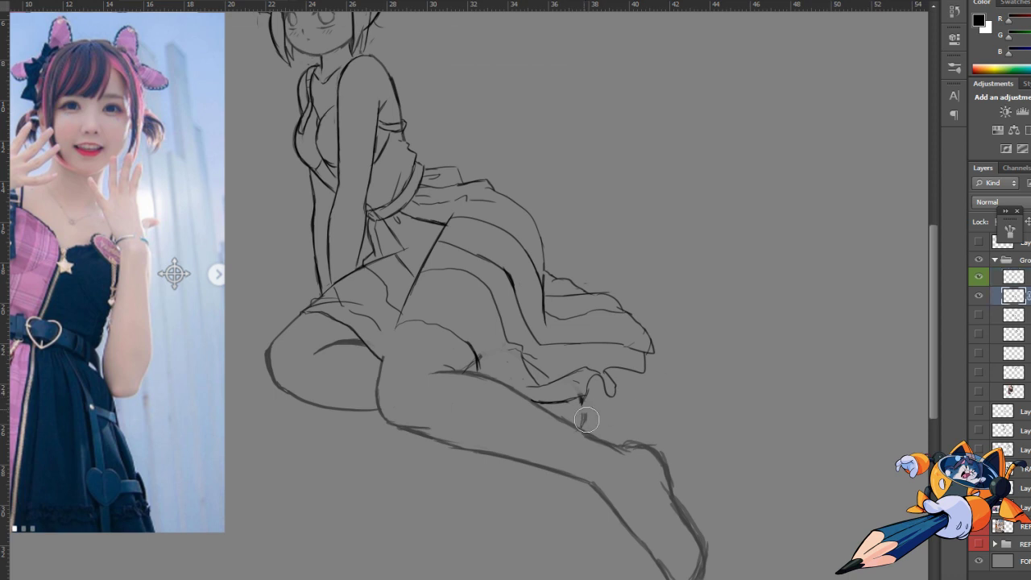
{"action": "key", "text": "ctrl+minus"}
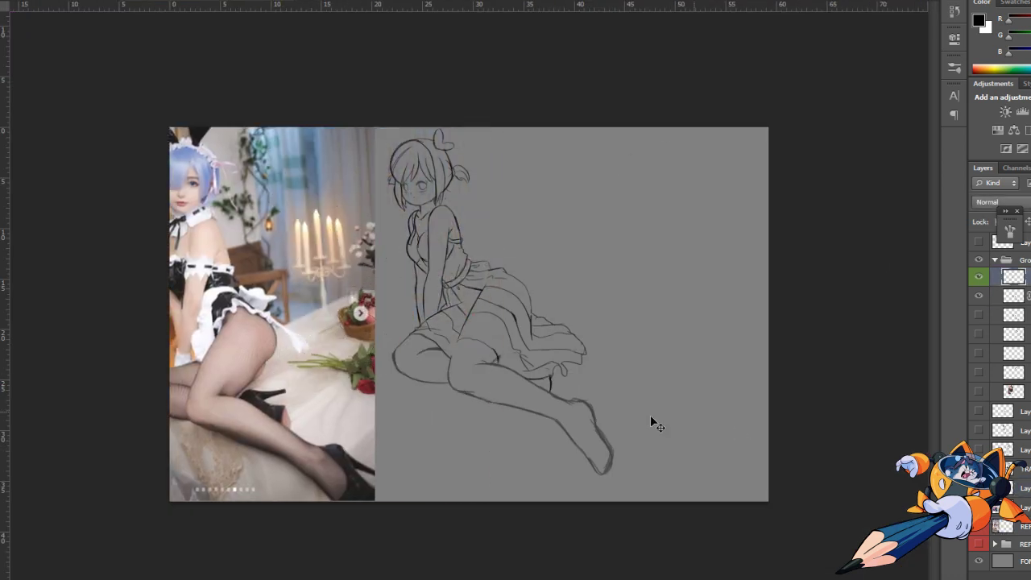
Step: Draw a high-heeled shoe outline and sole over the outstretched foot
{"action": "key", "text": "ctrl+plus"}
{"action": "left_click_drag", "start_coordinate": [615, 448], "coordinate": [620, 487]}
{"action": "left_click_drag", "start_coordinate": [608, 486], "coordinate": [630, 509]}
{"action": "left_click_drag", "start_coordinate": [603, 429], "coordinate": [665, 491]}
{"action": "mouse_move", "coordinate": [628, 432]}
{"action": "left_mouse_down"}
{"action": "mouse_move", "coordinate": [654, 451]}
{"action": "mouse_move", "coordinate": [673, 499]}
{"action": "mouse_move", "coordinate": [636, 531]}
{"action": "left_mouse_up"}
{"action": "mouse_move", "coordinate": [673, 495]}
{"action": "left_mouse_down"}
{"action": "mouse_move", "coordinate": [667, 536]}
{"action": "mouse_move", "coordinate": [644, 537]}
{"action": "left_mouse_up"}
{"action": "left_click_drag", "start_coordinate": [609, 433], "coordinate": [627, 478]}
Step: Dismiss the error message, select the working layer, and darken the shoe's sole and left outline
{"action": "right_click", "coordinate": [627, 482]}
{"action": "left_click", "coordinate": [663, 510]}
{"action": "key", "text": "Return"}
{"action": "key", "text": "ctrl+minus"}
{"action": "left_click", "coordinate": [998, 276]}
{"action": "key", "text": "ctrl+plus"}
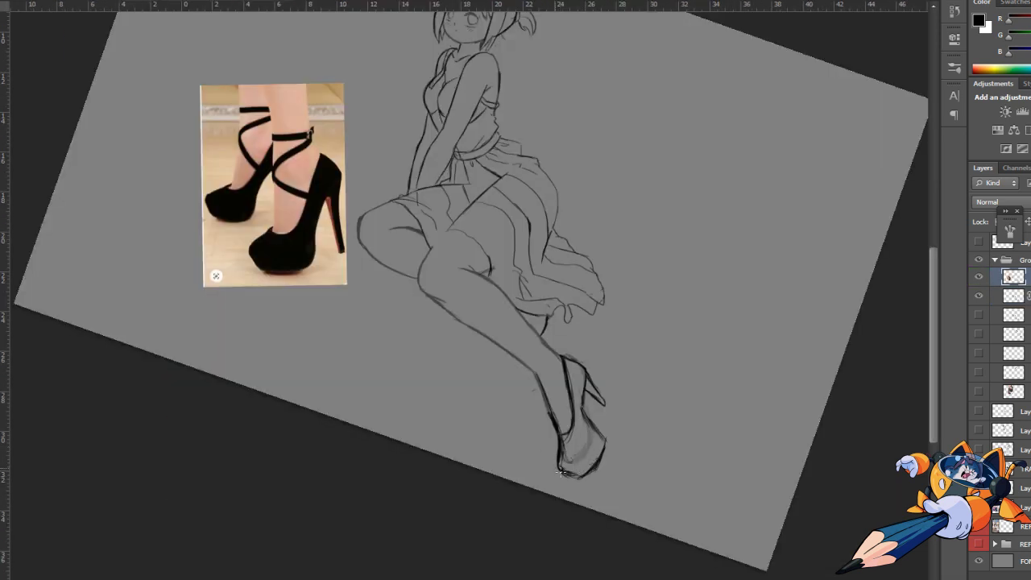
{"action": "left_click_drag", "start_coordinate": [557, 466], "coordinate": [580, 478]}
{"action": "right_click", "coordinate": [551, 417]}
{"action": "key", "text": "Return"}
{"action": "left_click_drag", "start_coordinate": [542, 385], "coordinate": [560, 432]}
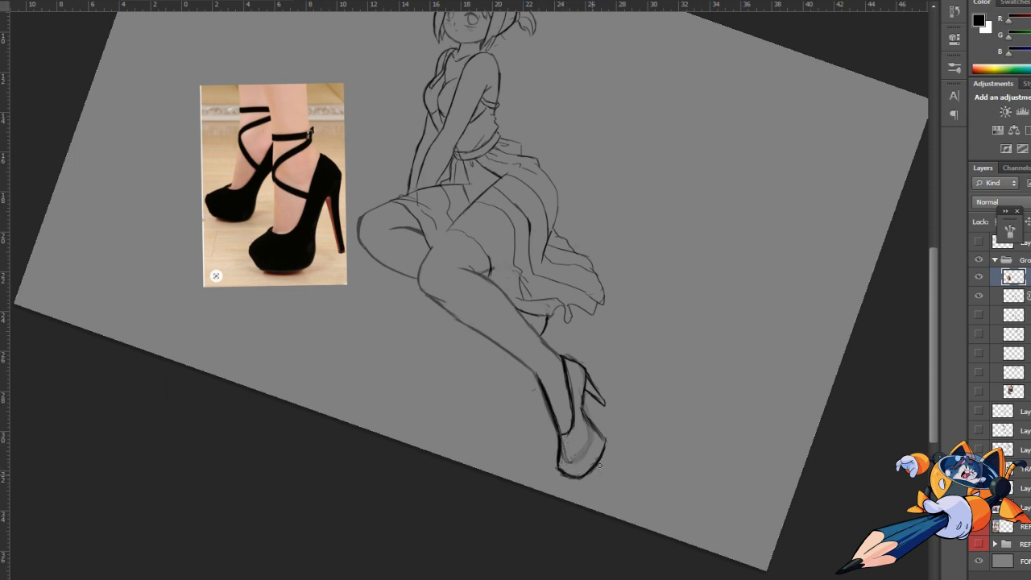
Step: Draw the heel and strap lines, then level the rotated canvas view
{"action": "scroll", "coordinate": [481, 425], "scroll_direction": "up", "scroll_amount": 3}
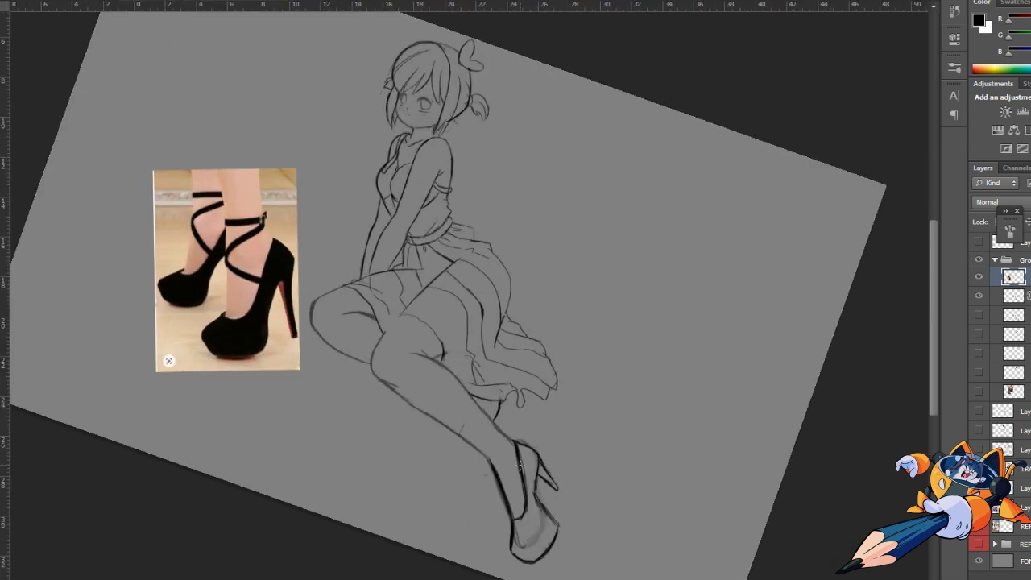
{"action": "left_click_drag", "start_coordinate": [516, 448], "coordinate": [520, 509]}
{"action": "key", "text": "ctrl+z"}
{"action": "left_click_drag", "start_coordinate": [552, 498], "coordinate": [537, 468]}
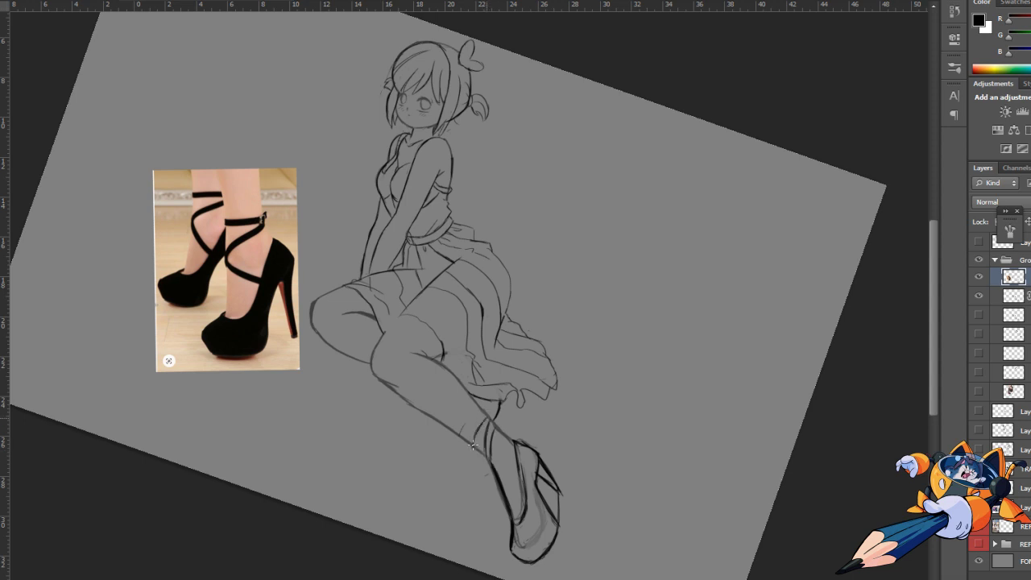
{"action": "key", "text": "r"}
{"action": "left_click_drag", "start_coordinate": [471, 287], "coordinate": [548, 295]}
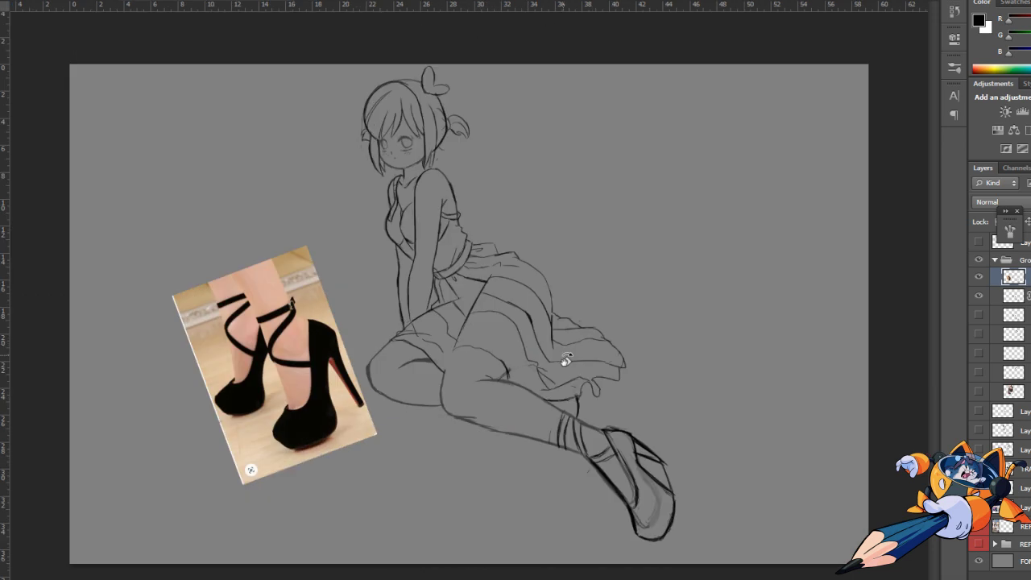
Step: Darken the thigh lines on the layer below
{"action": "key", "text": "alt+bracketleft"}
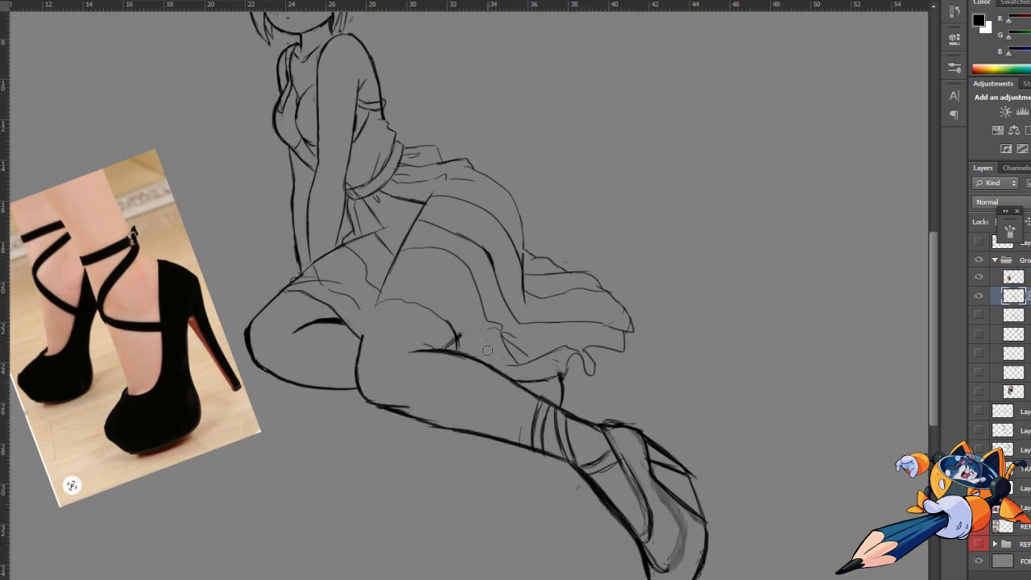
{"action": "left_click_drag", "start_coordinate": [497, 375], "coordinate": [305, 389]}
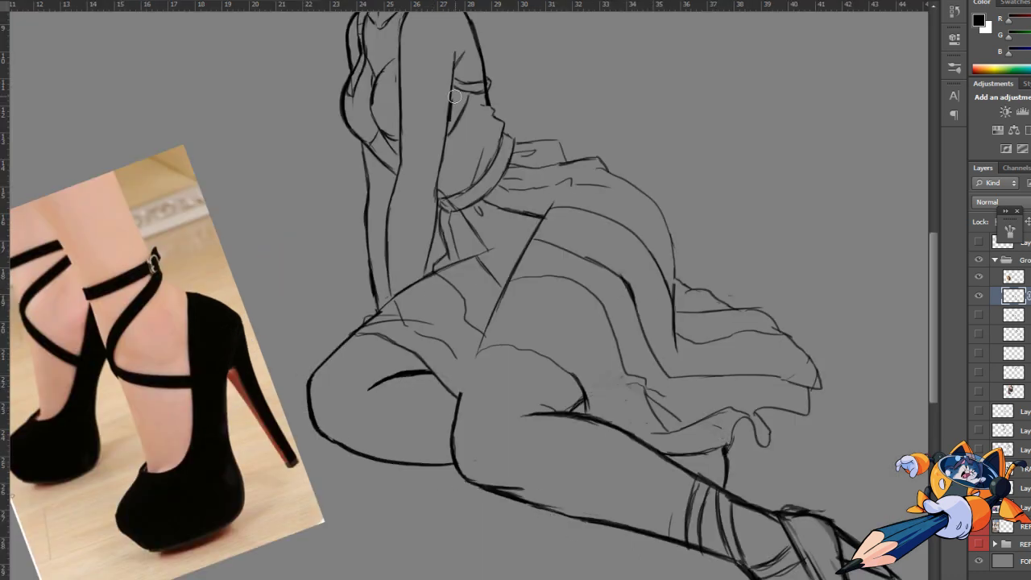
{"action": "left_click", "coordinate": [448, 164], "text": "ctrl+alt"}
{"action": "left_click", "coordinate": [636, 489], "text": "ctrl"}
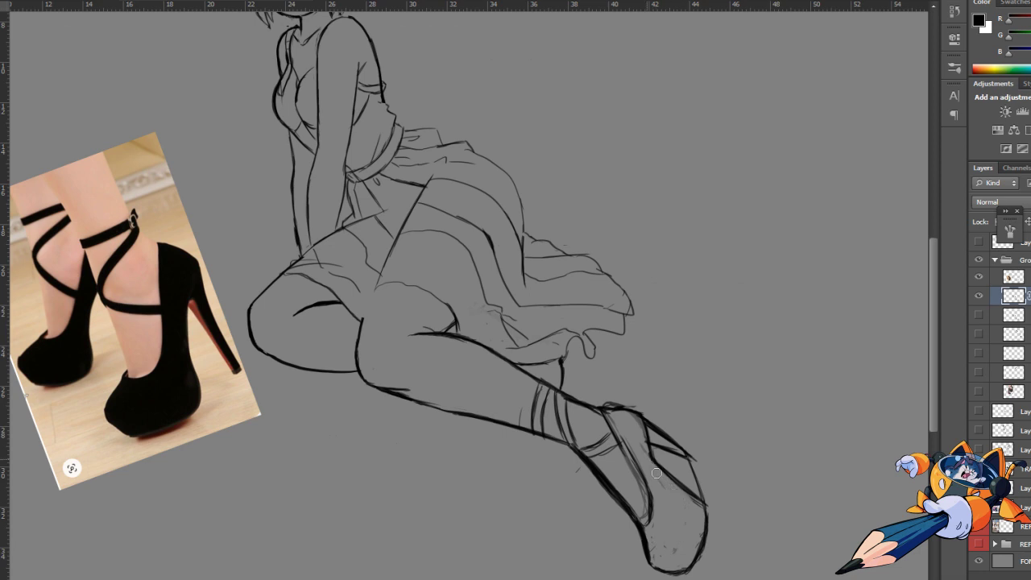
Step: Ink the instep up to the ankle strap, refine the toe, and merge down
{"action": "key", "text": "alt+bracketright"}
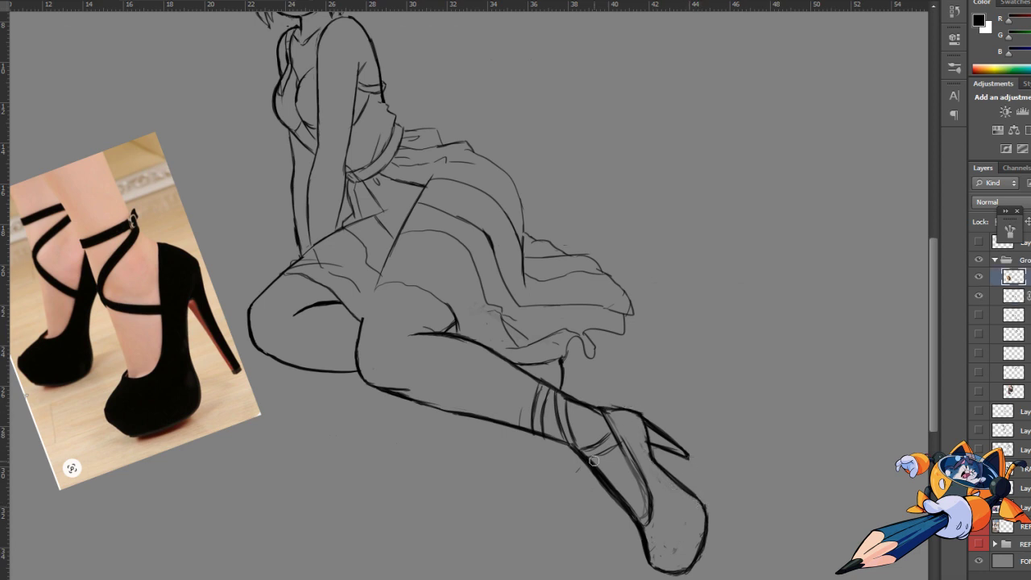
{"action": "left_click_drag", "start_coordinate": [644, 507], "coordinate": [593, 411]}
{"action": "left_click_drag", "start_coordinate": [709, 536], "coordinate": [693, 569]}
{"action": "key", "text": "ctrl+e"}
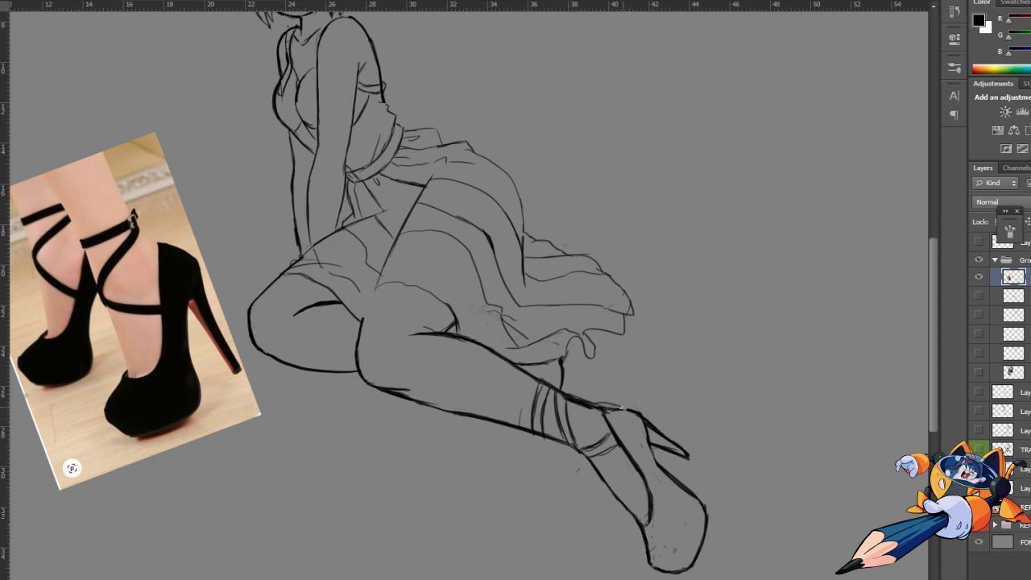
{"action": "key", "text": "ctrl+0"}
{"action": "scroll", "coordinate": [567, 393], "scroll_direction": "up", "scroll_amount": 2}
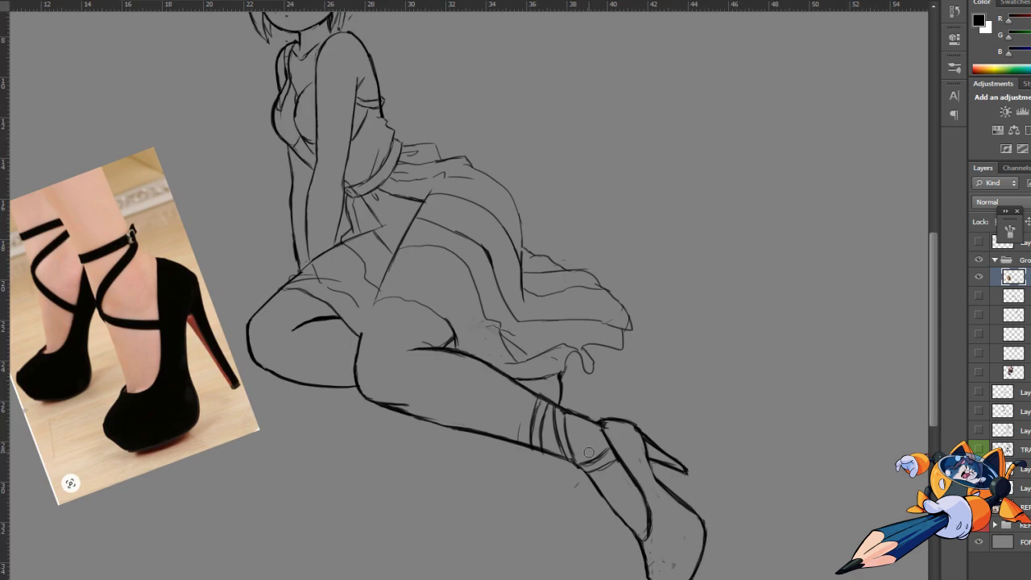
Step: Erase the old ankle strap lines and draw new straps
{"action": "right_click", "coordinate": [539, 395]}
{"action": "mouse_move", "coordinate": [531, 443]}
{"action": "left_mouse_down"}
{"action": "mouse_move", "coordinate": [533, 413]}
{"action": "mouse_move", "coordinate": [528, 455]}
{"action": "left_mouse_up"}
{"action": "scroll", "coordinate": [571, 422], "scroll_direction": "up", "scroll_amount": 1}
{"action": "left_click_drag", "start_coordinate": [550, 403], "coordinate": [546, 459]}
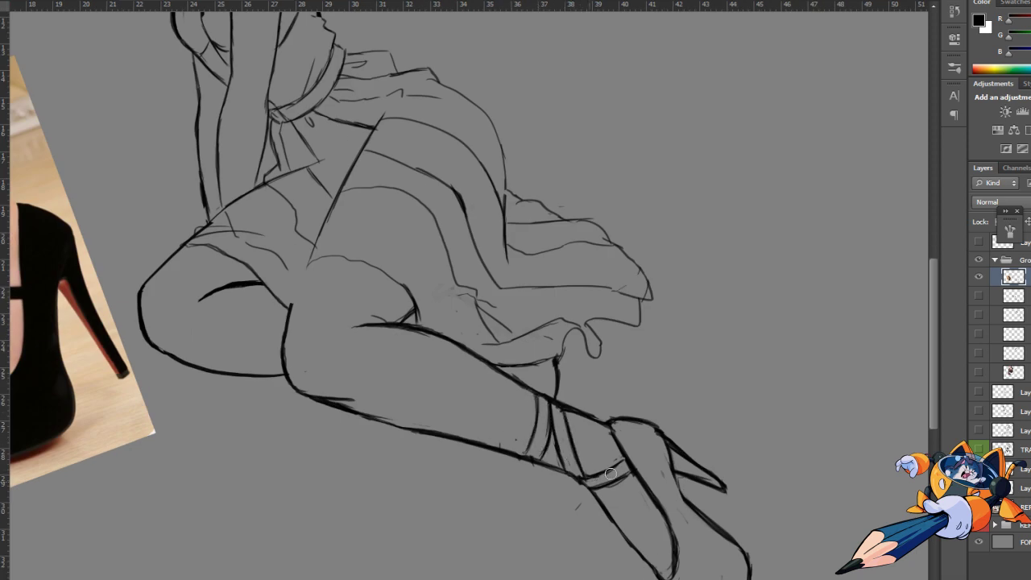
{"action": "scroll", "coordinate": [610, 471], "scroll_direction": "down", "scroll_amount": 2}
{"action": "scroll", "coordinate": [483, 339], "scroll_direction": "down", "scroll_amount": 2}
{"action": "scroll", "coordinate": [456, 329], "scroll_direction": "up", "scroll_amount": 4}
Step: Darken the diagonal skirt line, thigh, waist, knee curve and upper skirt fold
{"action": "left_click_drag", "start_coordinate": [455, 330], "coordinate": [516, 246]}
{"action": "mouse_move", "coordinate": [307, 294]}
{"action": "left_mouse_down"}
{"action": "mouse_move", "coordinate": [425, 241]}
{"action": "mouse_move", "coordinate": [491, 177]}
{"action": "left_mouse_up"}
{"action": "left_click_drag", "start_coordinate": [591, 102], "coordinate": [491, 120]}
{"action": "scroll", "coordinate": [475, 108], "scroll_direction": "down", "scroll_amount": 1}
{"action": "scroll", "coordinate": [475, 107], "scroll_direction": "down", "scroll_amount": 1}
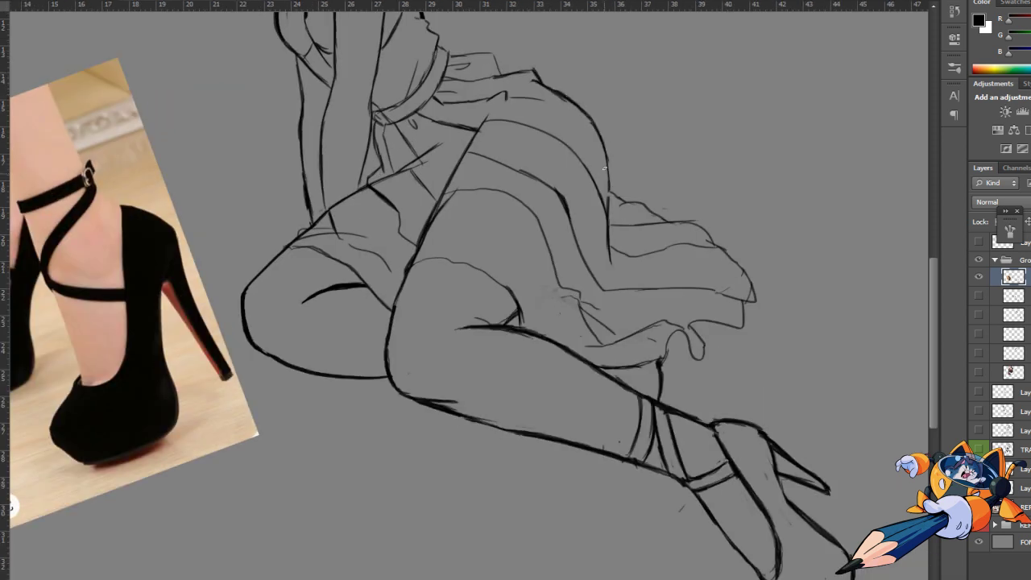
{"action": "scroll", "coordinate": [660, 41], "scroll_direction": "down", "scroll_amount": 2}
{"action": "scroll", "coordinate": [459, 304], "scroll_direction": "up", "scroll_amount": 3}
{"action": "left_click_drag", "start_coordinate": [455, 425], "coordinate": [517, 418]}
{"action": "left_click_drag", "start_coordinate": [606, 135], "coordinate": [546, 147]}
{"action": "left_click_drag", "start_coordinate": [517, 107], "coordinate": [580, 110]}
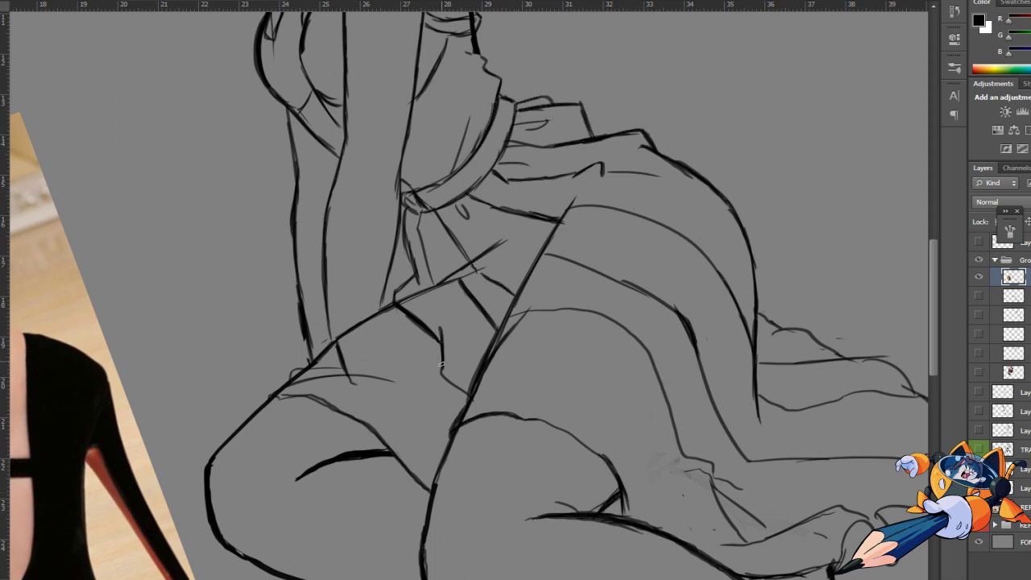
Step: Draw the lower skirt hem with a hooked ruffle fold, undoing and redrawing stray folds
{"action": "scroll", "coordinate": [483, 290], "scroll_direction": "down", "scroll_amount": 3}
{"action": "scroll", "coordinate": [597, 368], "scroll_direction": "up", "scroll_amount": 3}
{"action": "left_click_drag", "start_coordinate": [596, 368], "coordinate": [463, 398]}
{"action": "mouse_move", "coordinate": [561, 407]}
{"action": "left_mouse_down"}
{"action": "mouse_move", "coordinate": [585, 366]}
{"action": "mouse_move", "coordinate": [483, 431]}
{"action": "left_mouse_up"}
{"action": "right_click", "coordinate": [564, 362]}
{"action": "key", "text": "Escape"}
{"action": "key", "text": "ctrl+z"}
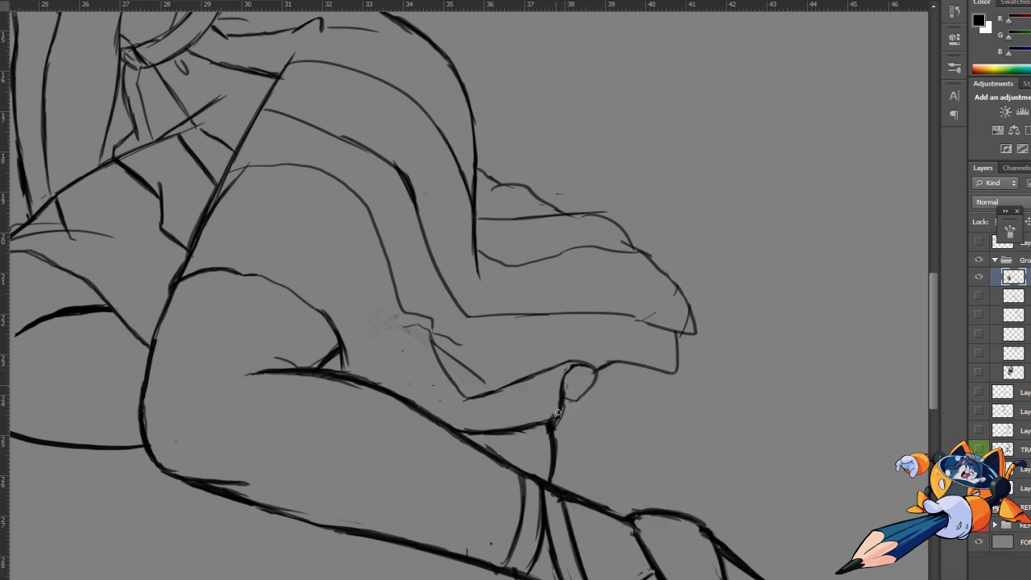
{"action": "key", "text": "ctrl+z"}
{"action": "scroll", "coordinate": [564, 387], "scroll_direction": "down", "scroll_amount": 3}
{"action": "scroll", "coordinate": [598, 381], "scroll_direction": "up", "scroll_amount": 3}
{"action": "key", "text": "ctrl+z"}
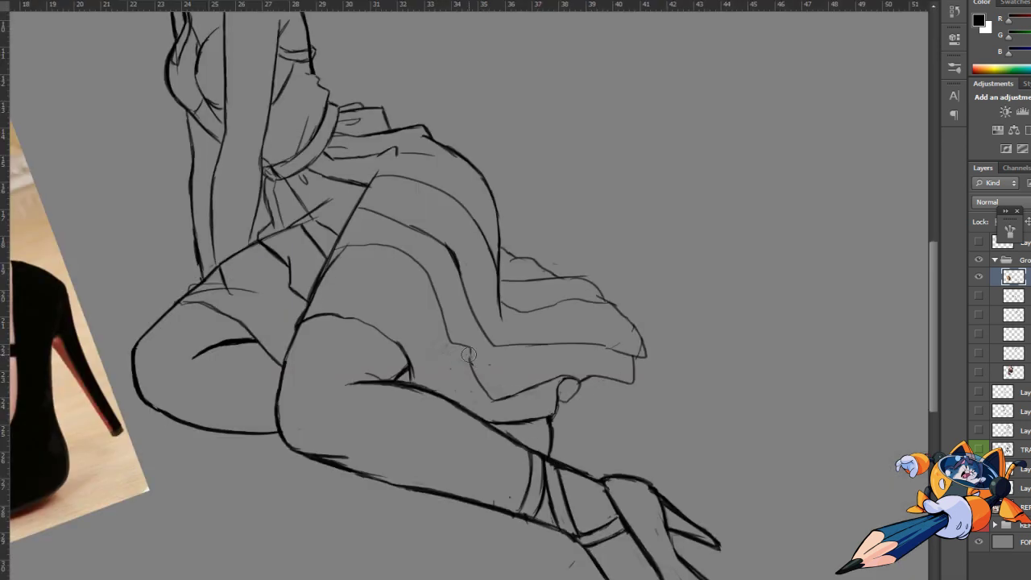
{"action": "mouse_move", "coordinate": [583, 380]}
{"action": "left_mouse_down"}
{"action": "mouse_move", "coordinate": [520, 388]}
{"action": "mouse_move", "coordinate": [574, 426]}
{"action": "left_mouse_up"}
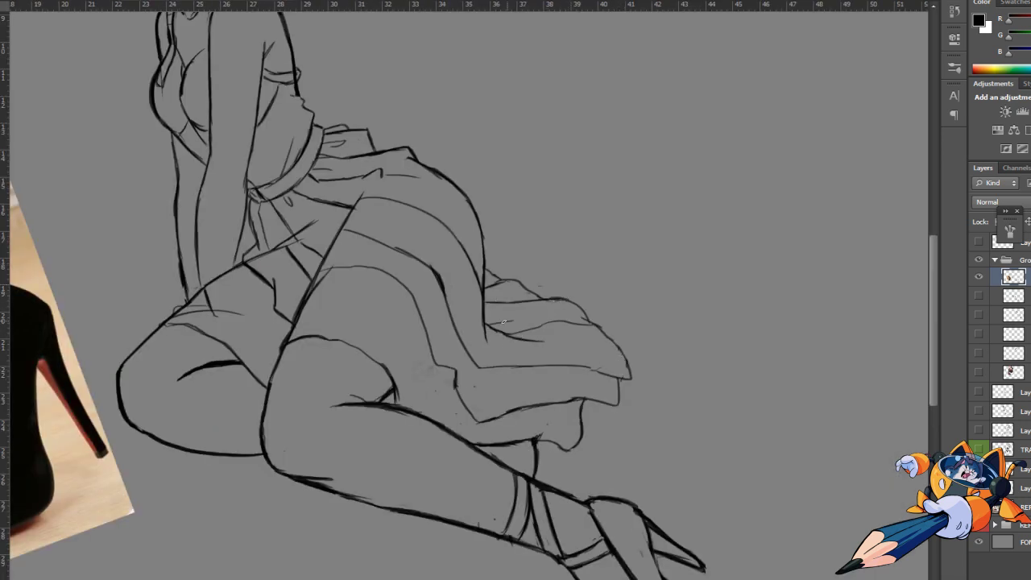
{"action": "left_click_drag", "start_coordinate": [493, 325], "coordinate": [457, 208]}
Step: Lasso the shoe reference photo and delete it from the canvas
{"action": "key", "text": "ctrl+minus"}
{"action": "key", "text": "ctrl+minus"}
{"action": "key", "text": "ctrl+minus"}
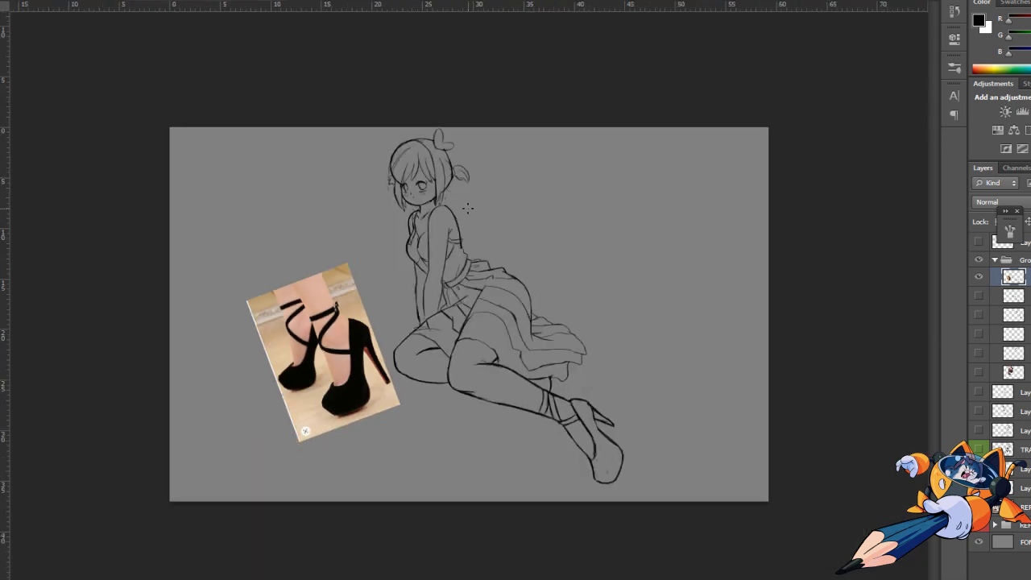
{"action": "left_click_drag", "start_coordinate": [387, 265], "coordinate": [367, 483]}
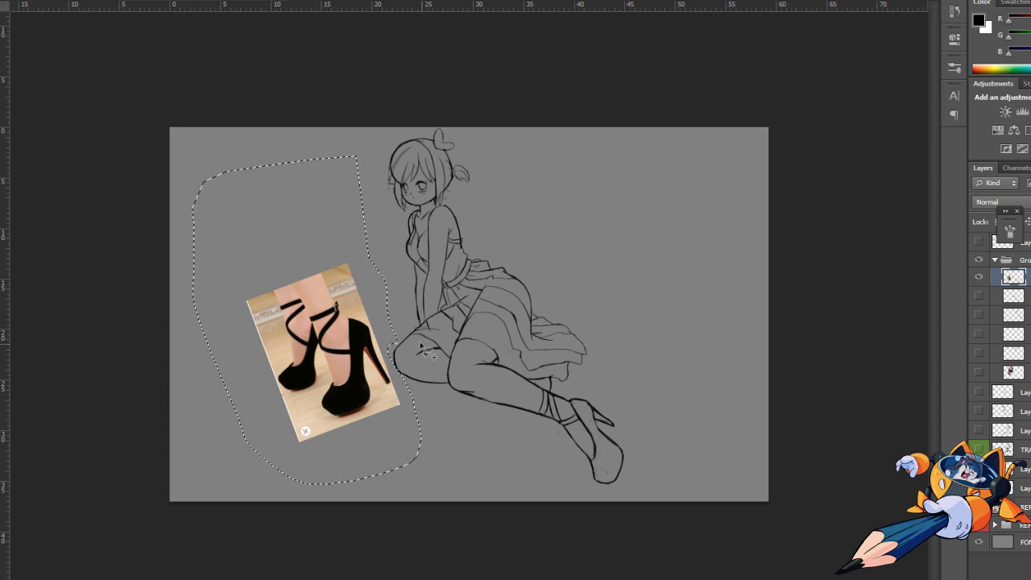
{"action": "key", "text": "Delete"}
{"action": "key", "text": "ctrl+plus"}
{"action": "key", "text": "ctrl+d"}
{"action": "key", "text": "ctrl+t"}
{"action": "key", "text": "Escape"}
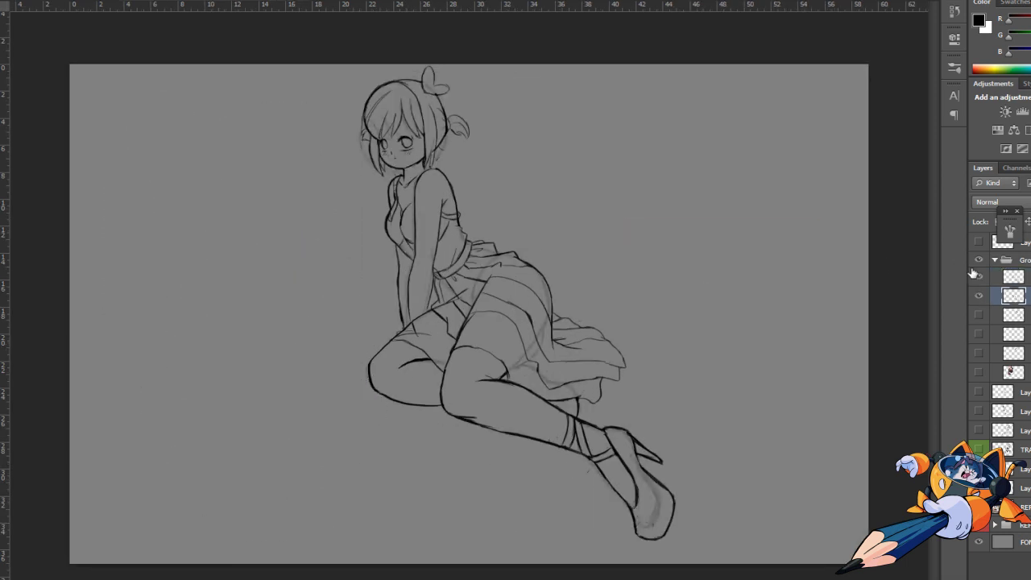
Step: Reveal the earlier sketch layers and shift both figures to the right
{"action": "key", "text": "ctrl+j"}
{"action": "left_click_drag", "start_coordinate": [458, 243], "coordinate": [194, 244]}
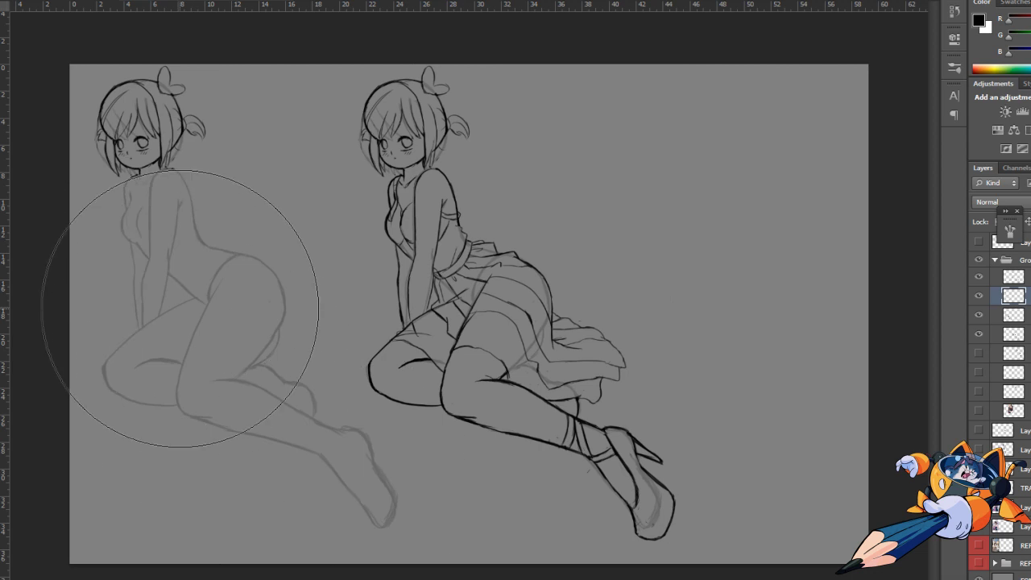
{"action": "key", "text": "v"}
{"action": "left_click_drag", "start_coordinate": [435, 188], "coordinate": [550, 188]}
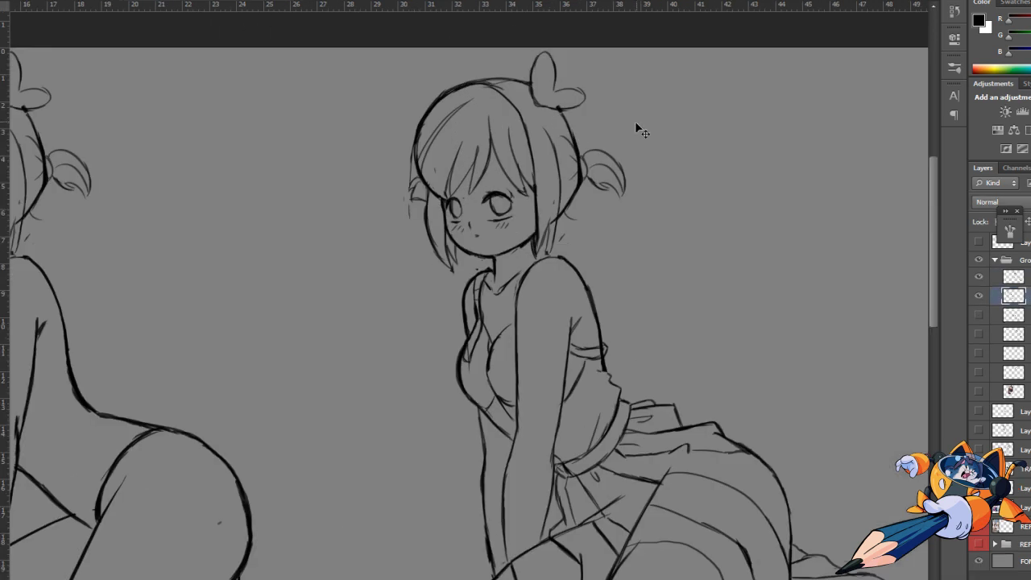
{"action": "scroll", "coordinate": [548, 152], "scroll_direction": "up", "scroll_amount": 2}
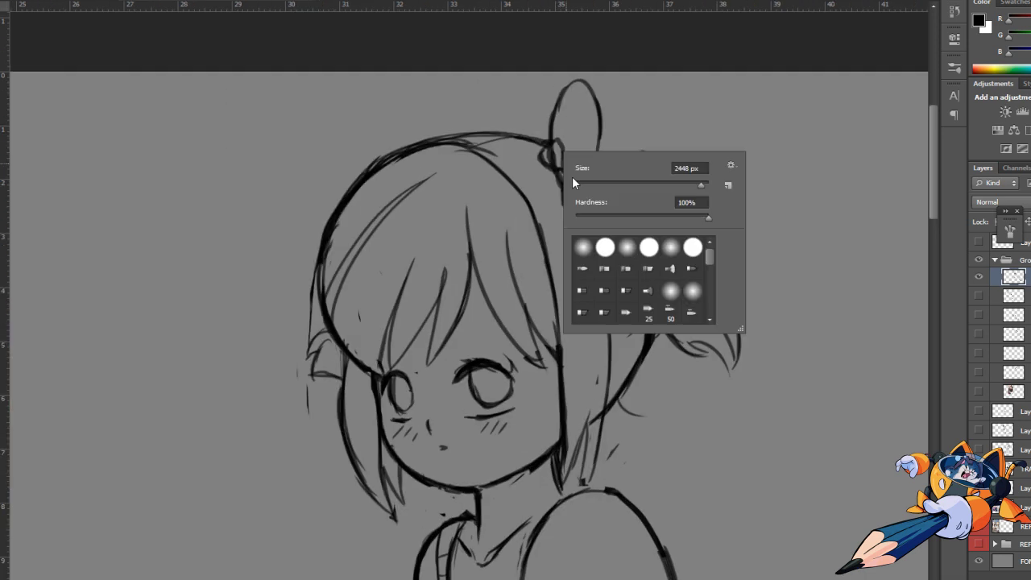